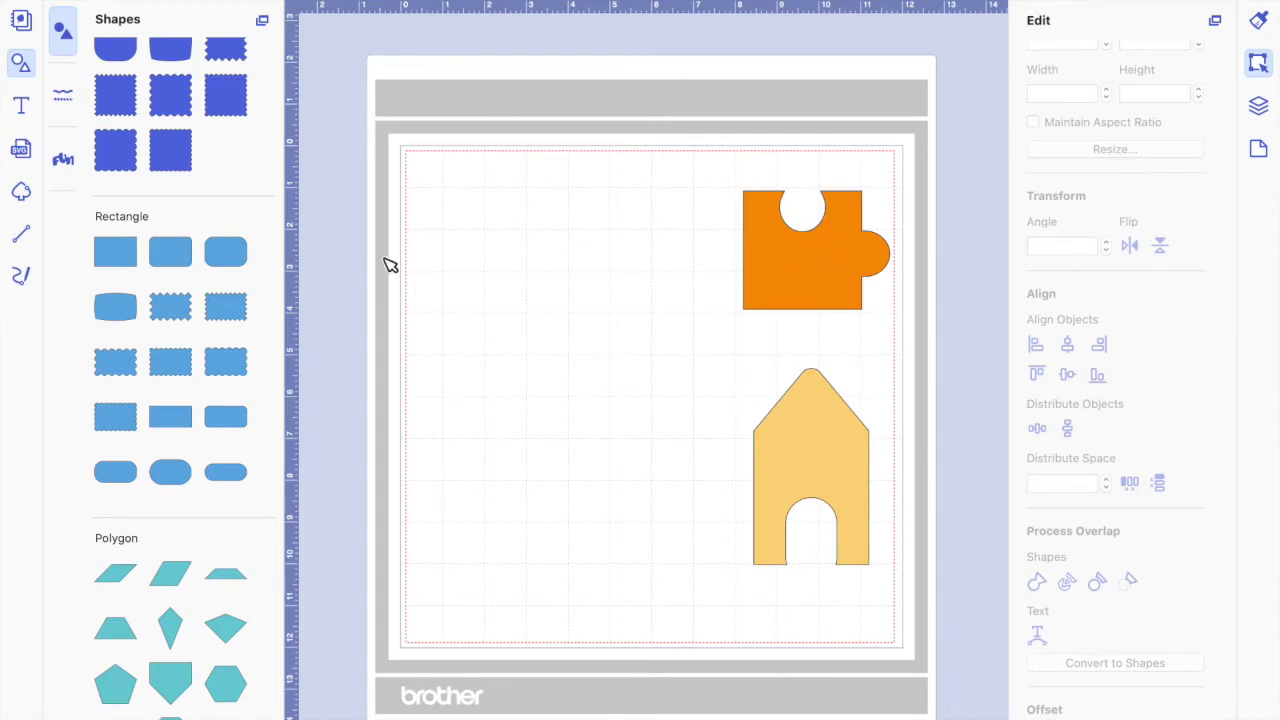
# Scroll the Shapes library up to the Square section
pyautogui.scroll(3, 152, 236)
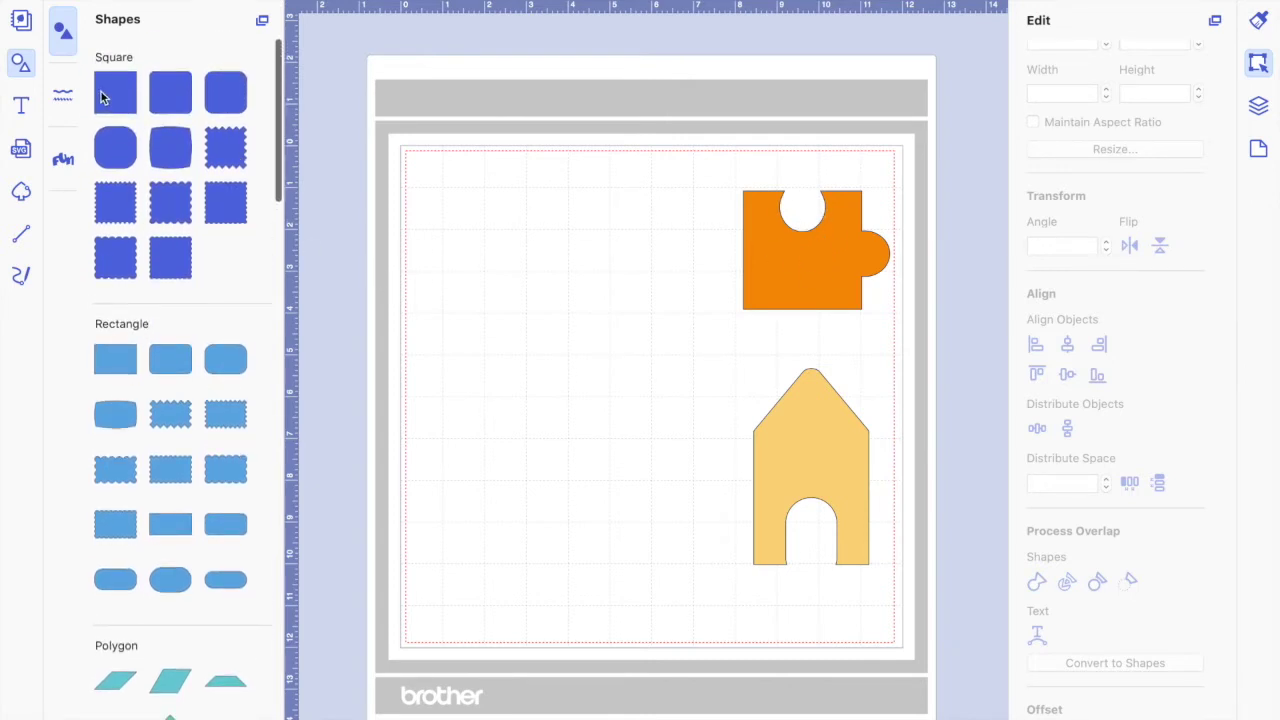
# Place a 3.94-inch square on the mat with a teardrop below it
pyautogui.click(106, 94)
pyautogui.moveTo(521, 293); pyautogui.dragTo(565, 296)
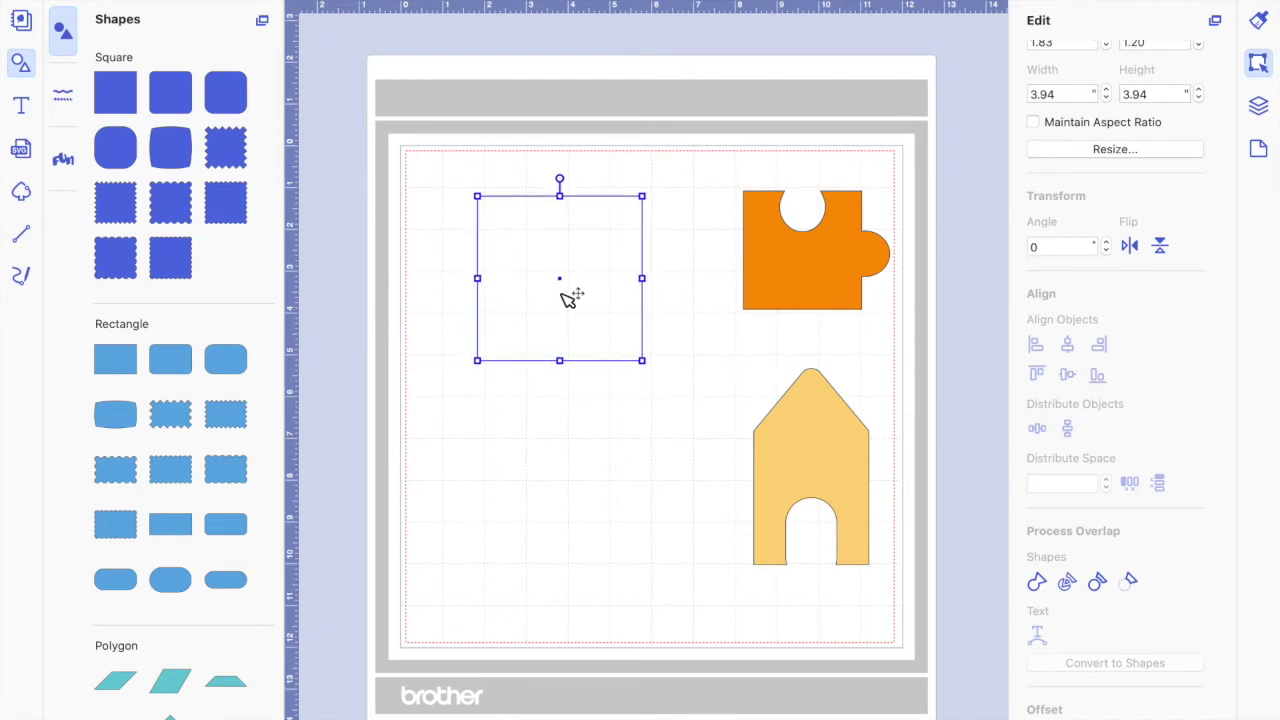
pyautogui.scroll(-15, 185, 517)
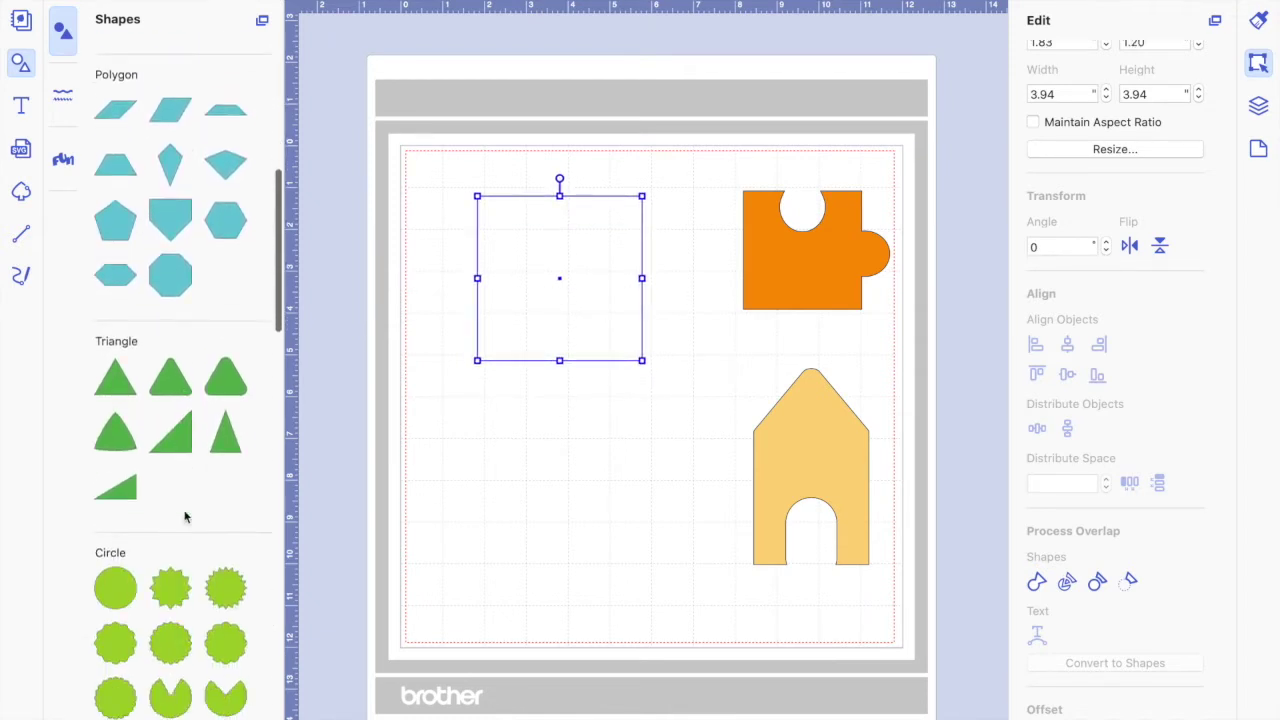
pyautogui.scroll(-15, 185, 517)
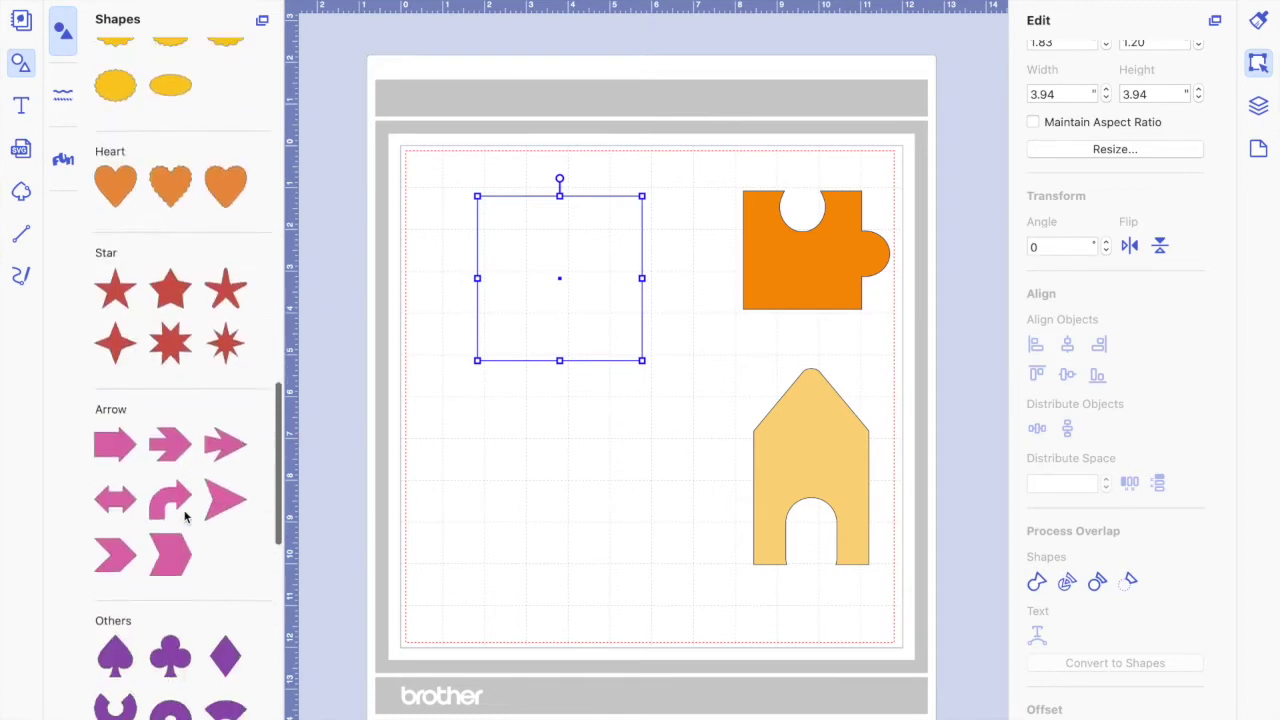
pyautogui.scroll(-2, 185, 517)
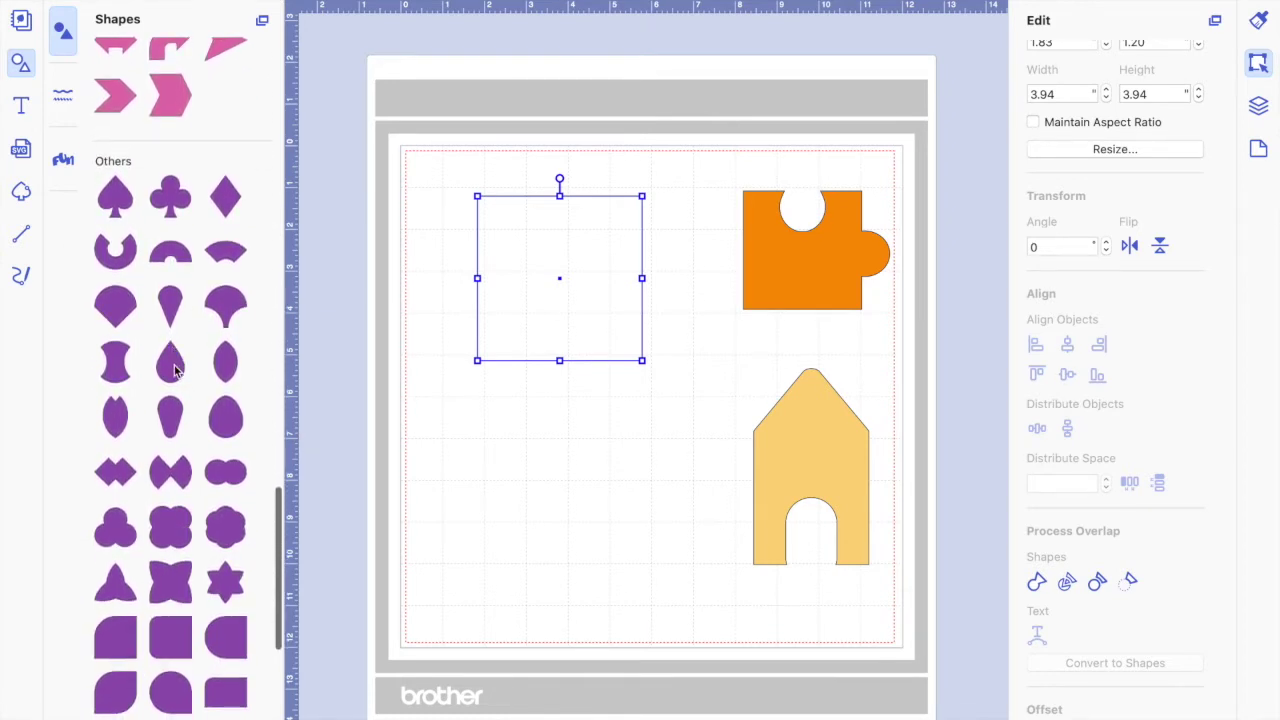
pyautogui.click(172, 367)
pyautogui.moveTo(495, 268); pyautogui.dragTo(545, 440)
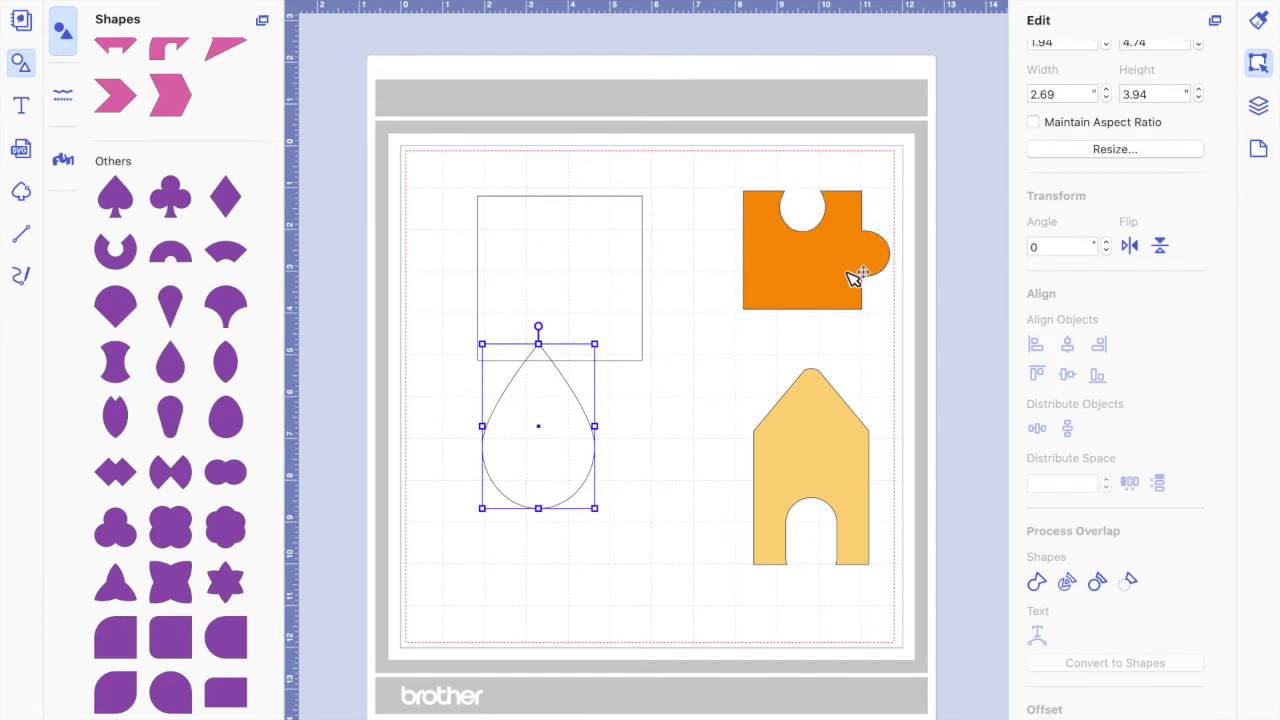
# Add a second teardrop beside the first and shrink both to about 1.9 by 2.79 inches
pyautogui.moveTo(561, 444); pyautogui.dragTo(675, 454)
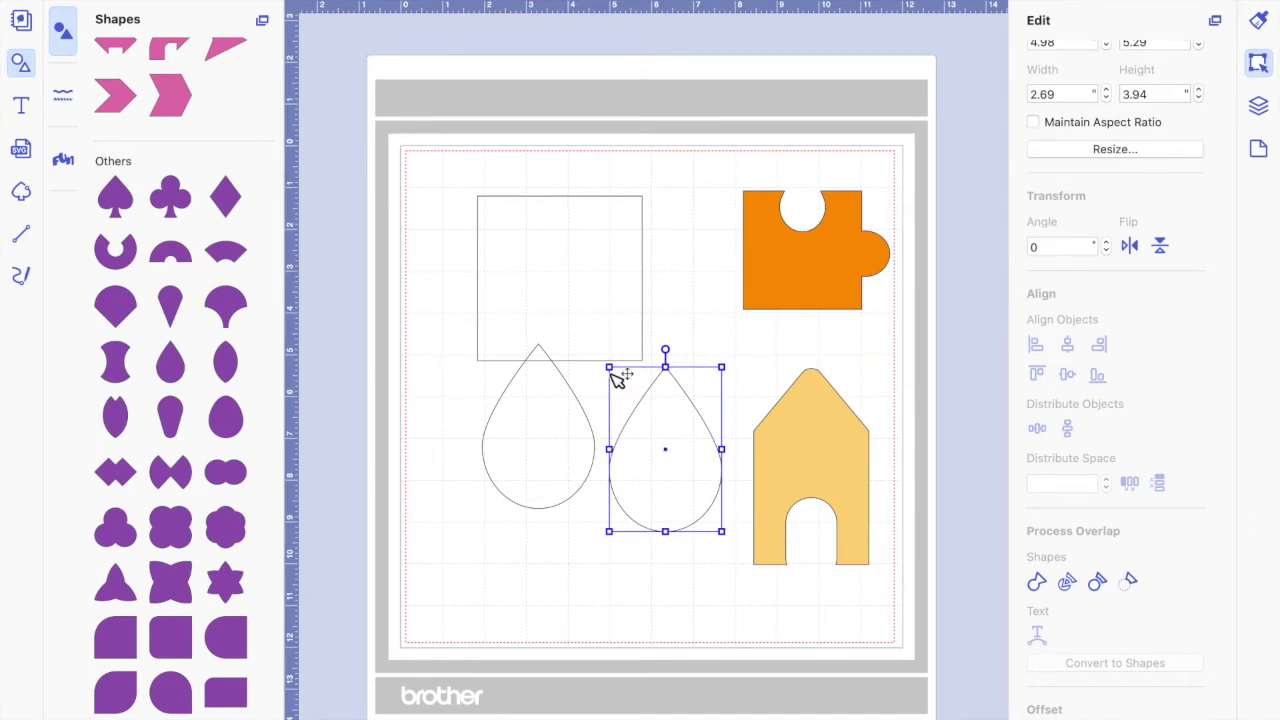
pyautogui.moveTo(609, 367); pyautogui.dragTo(641, 418)
pyautogui.click(537, 434)
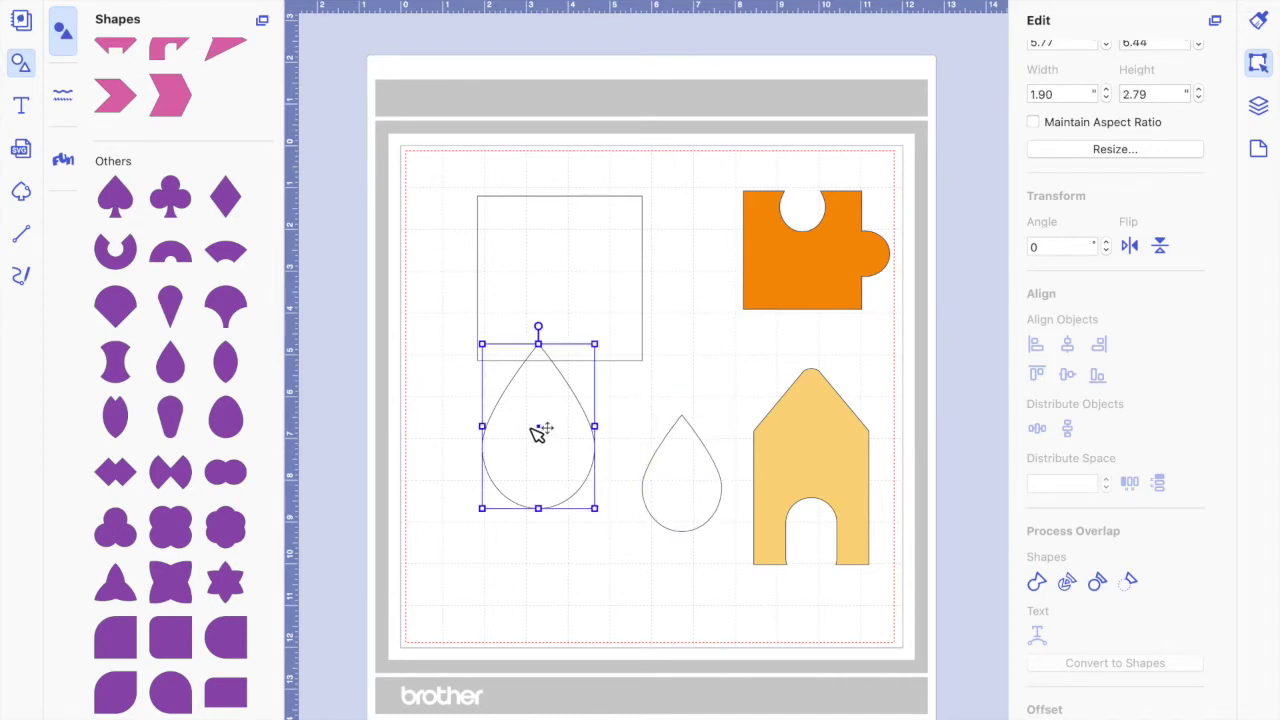
pyautogui.moveTo(480, 343); pyautogui.dragTo(518, 400)
pyautogui.click(551, 293)
pyautogui.moveTo(550, 302); pyautogui.dragTo(541, 309)
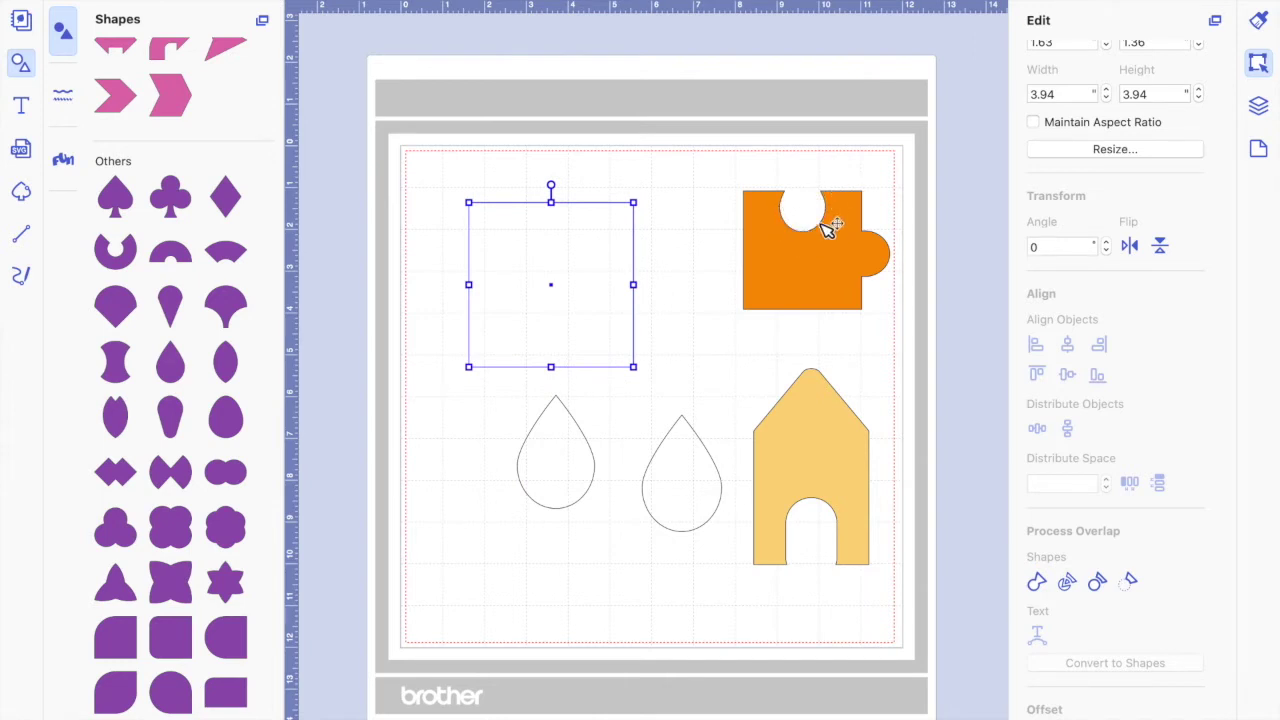
# Move a teardrop onto the square's top edge and centre it horizontally with Align Objects > Center
pyautogui.moveTo(574, 453); pyautogui.dragTo(568, 210)
pyautogui.click(549, 306)
pyautogui.moveTo(549, 306); pyautogui.dragTo(545, 315)
pyautogui.moveTo(656, 258); pyautogui.dragTo(521, 213)
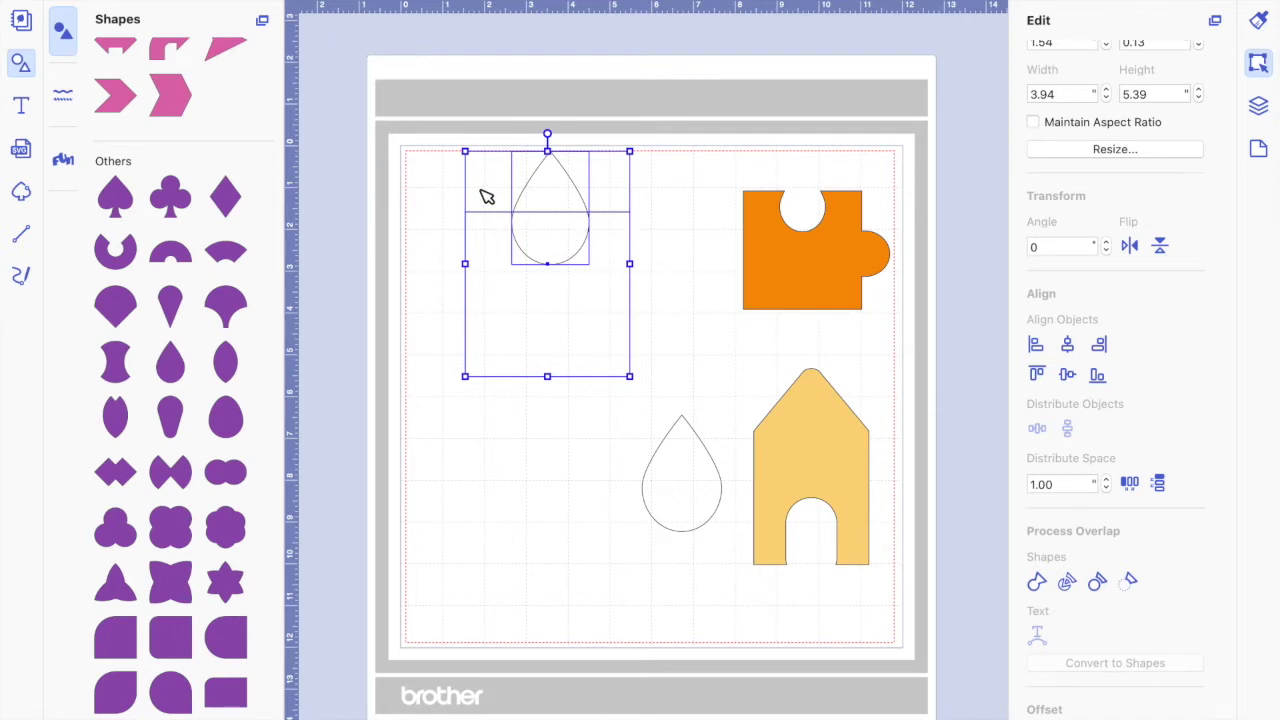
pyautogui.click(672, 287)
pyautogui.click(609, 287)
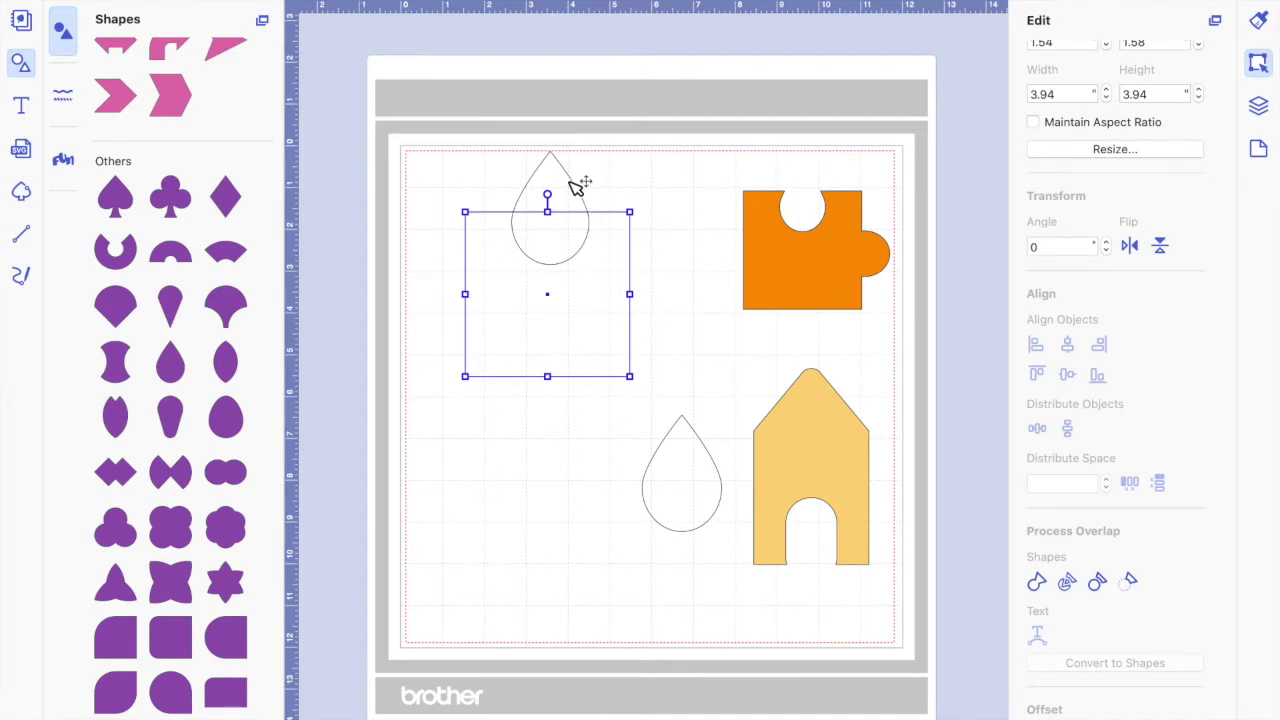
pyautogui.keyDown('shift'); pyautogui.click(572, 182); pyautogui.keyUp('shift')
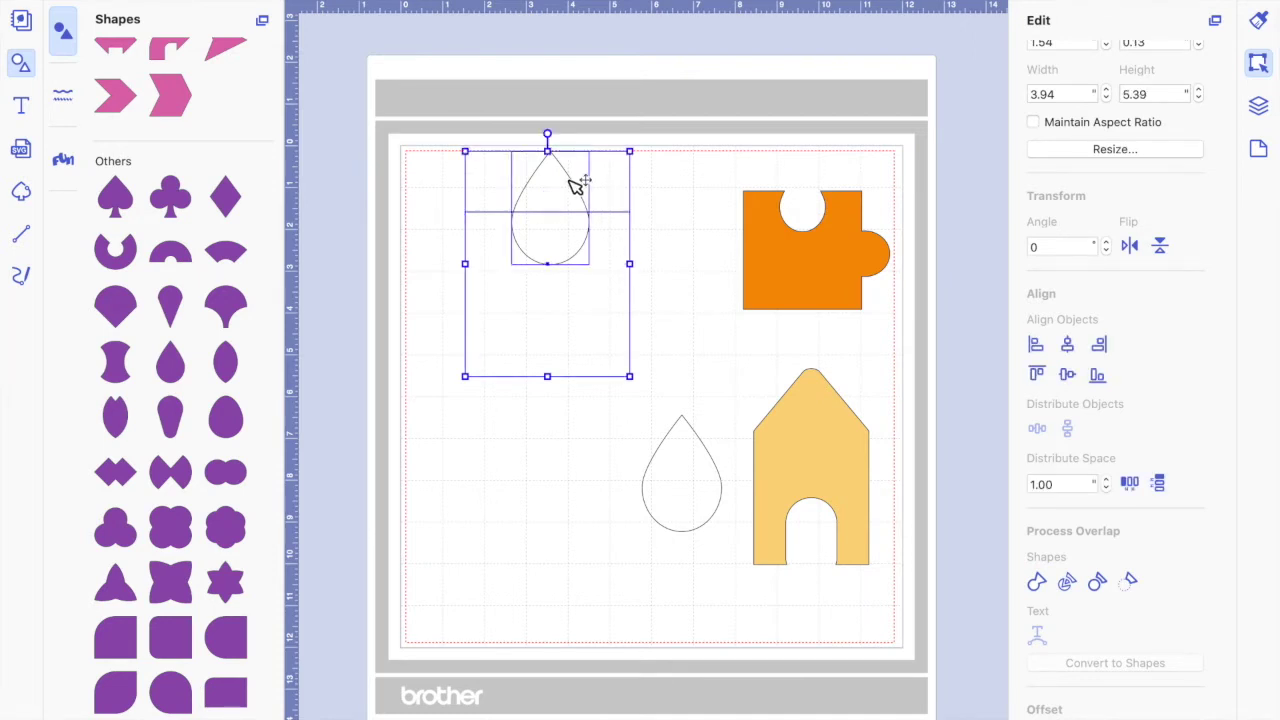
pyautogui.click(1067, 345)
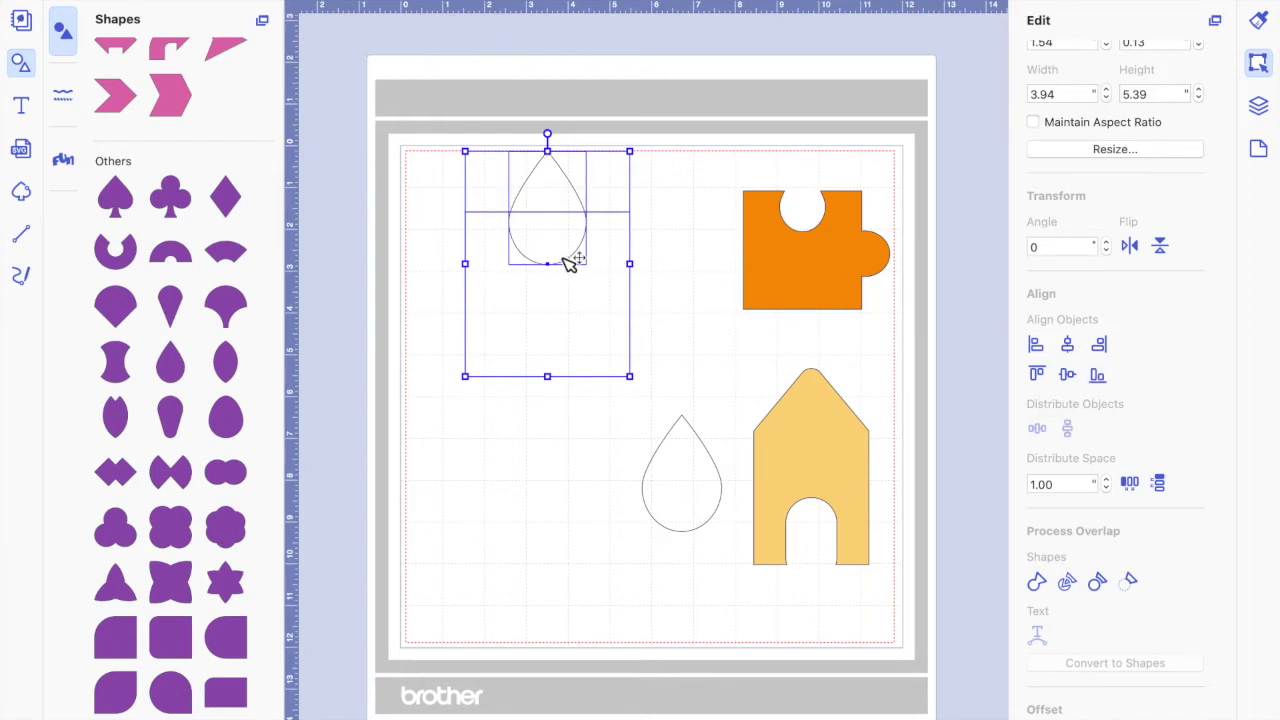
pyautogui.click(667, 306)
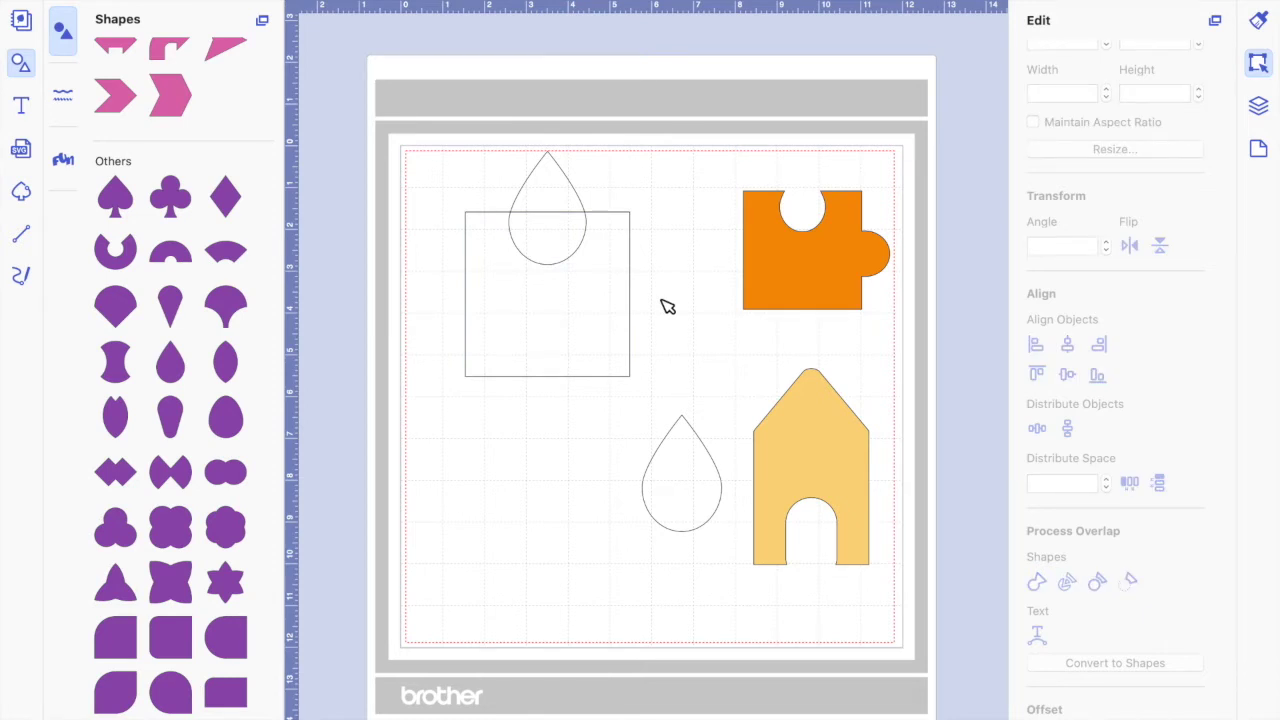
# Fill the upper teardrop with Tangerine and the square with Teal from the Colors pencils
pyautogui.click(566, 193)
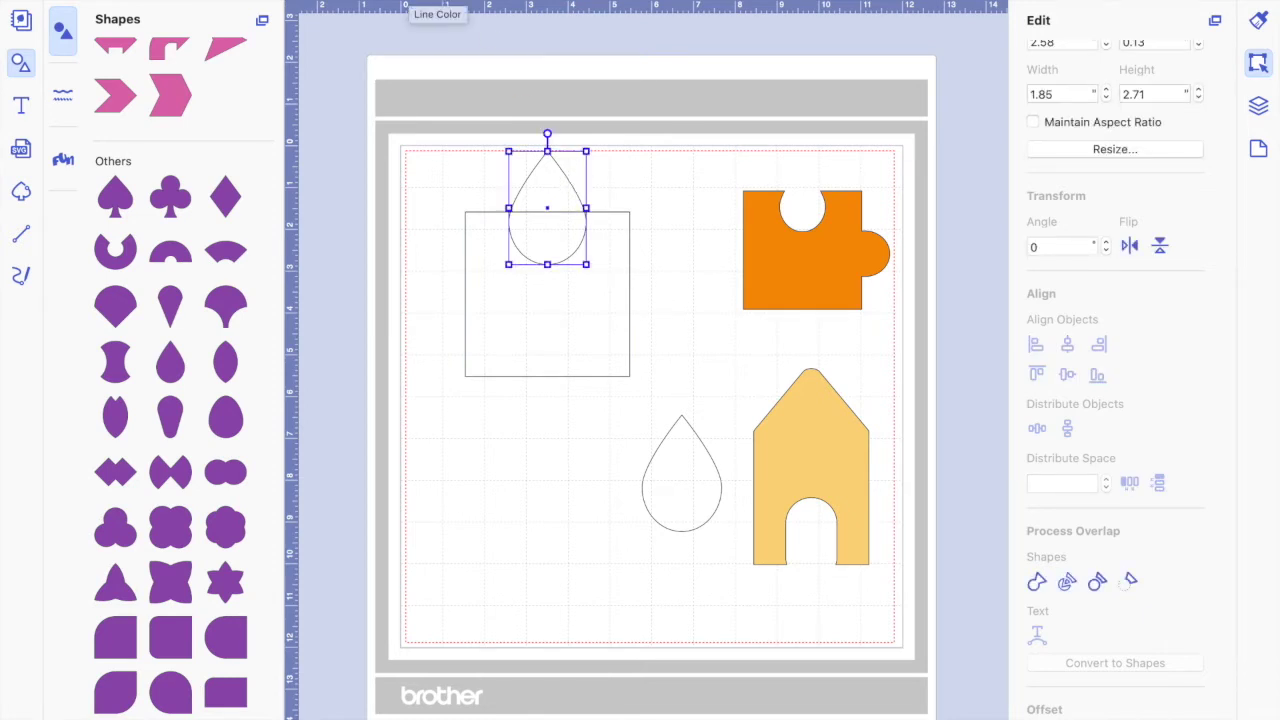
pyautogui.click(420, 3)
pyautogui.click(356, 523)
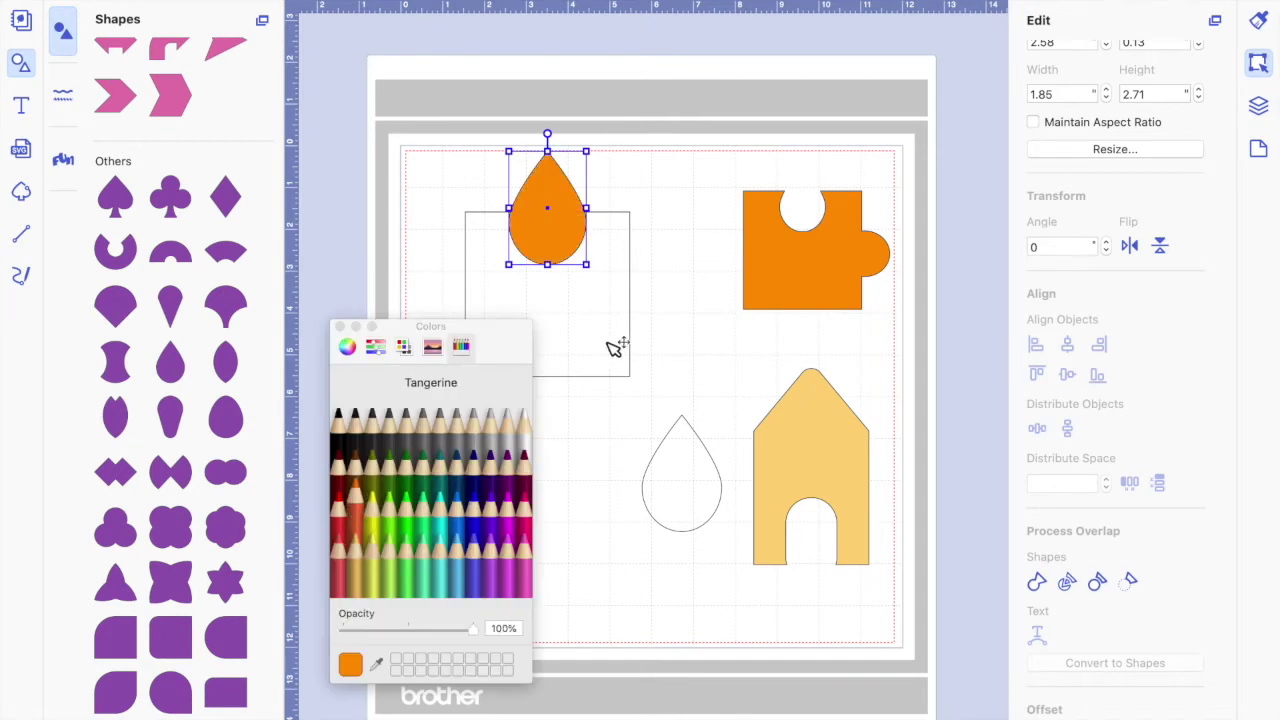
pyautogui.click(609, 346)
pyautogui.click(442, 480)
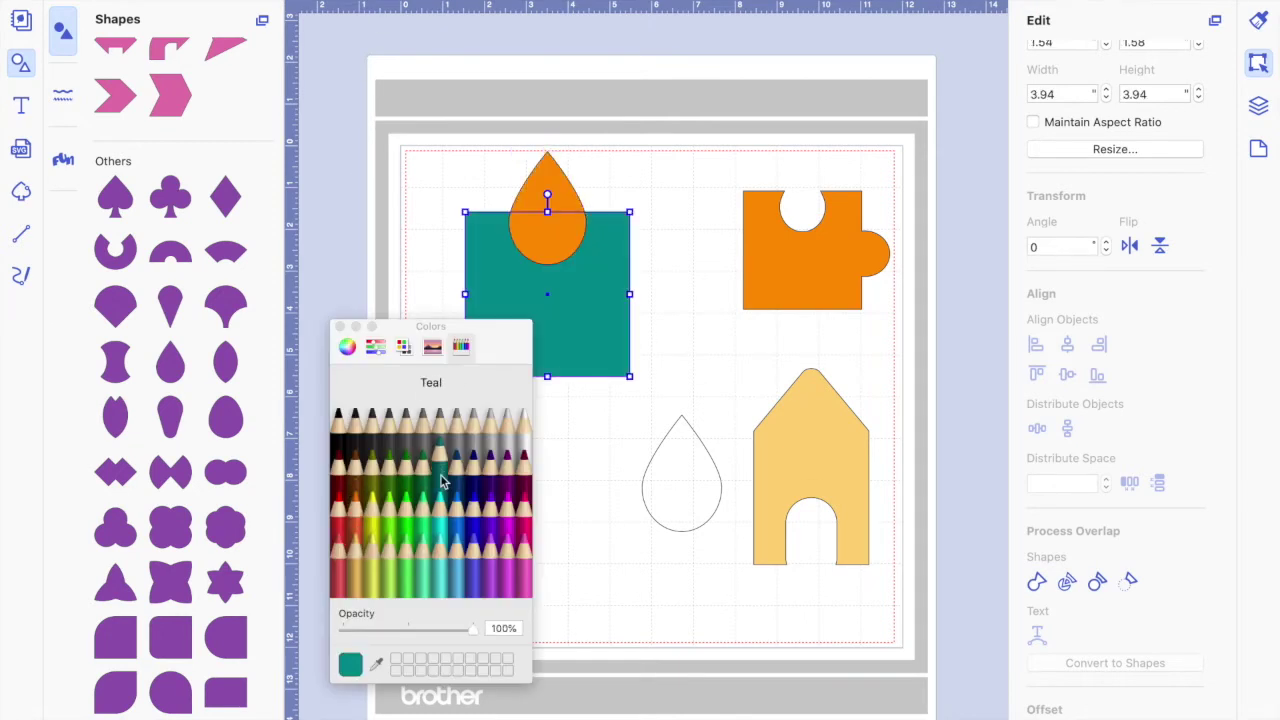
pyautogui.click(683, 320)
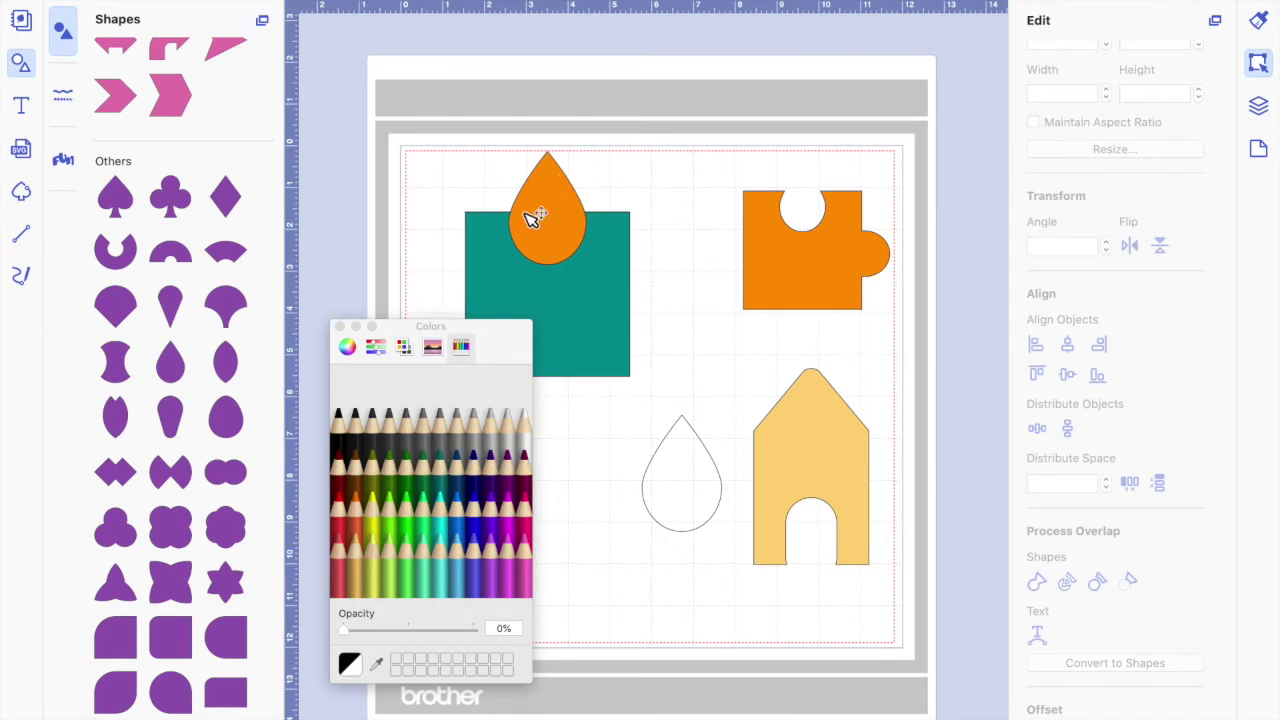
pyautogui.click(340, 328)
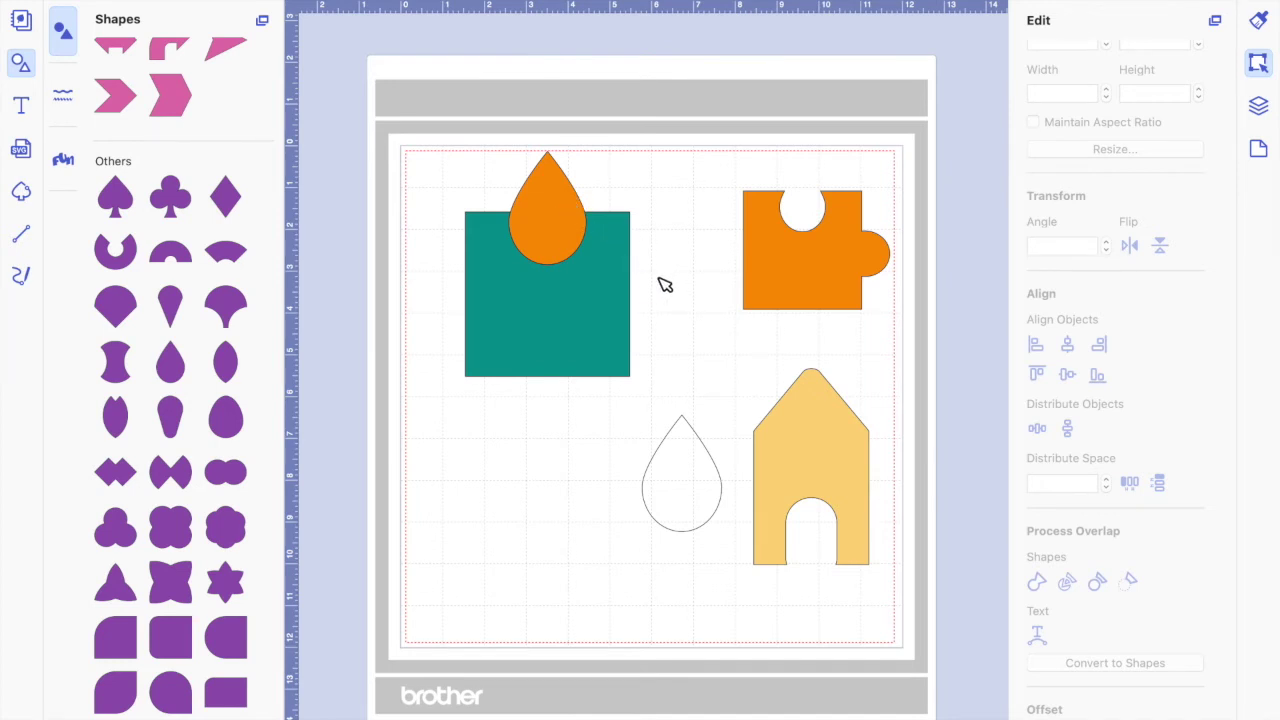
# Select the orange teardrop and teal square to inspect them, then undo the last change
pyautogui.click(558, 230)
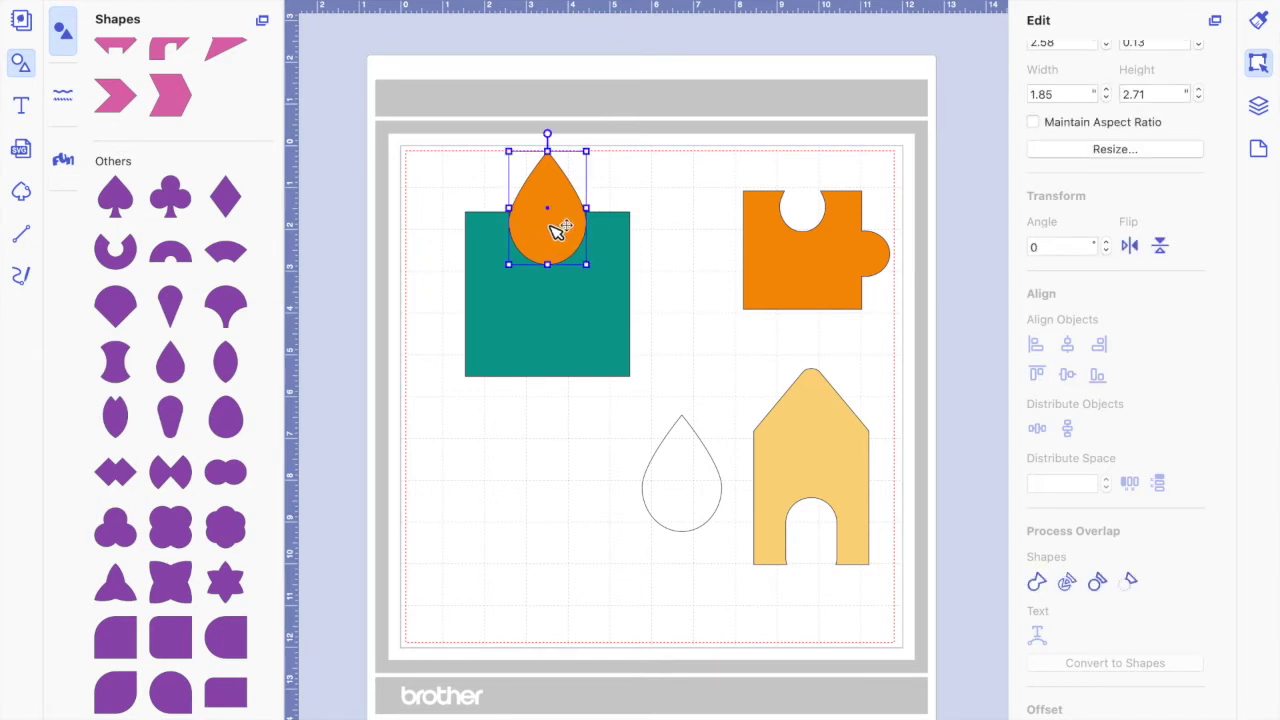
pyautogui.click(563, 322)
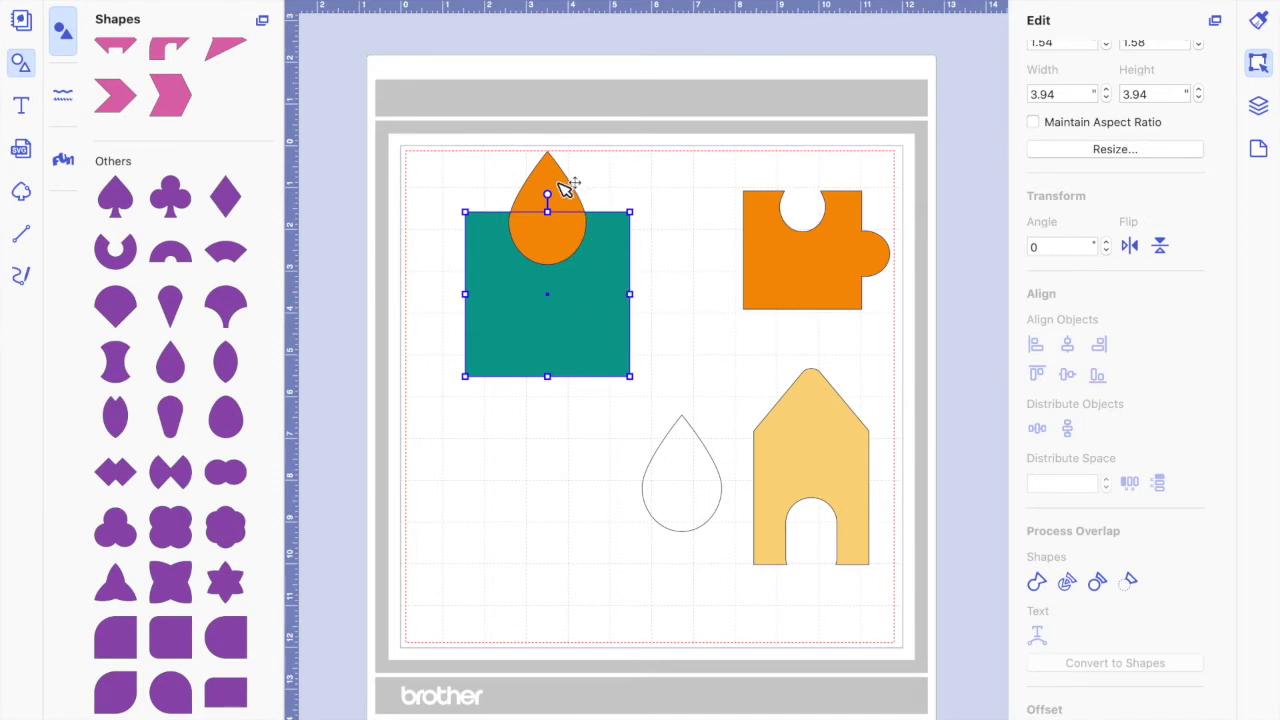
pyautogui.click(565, 190)
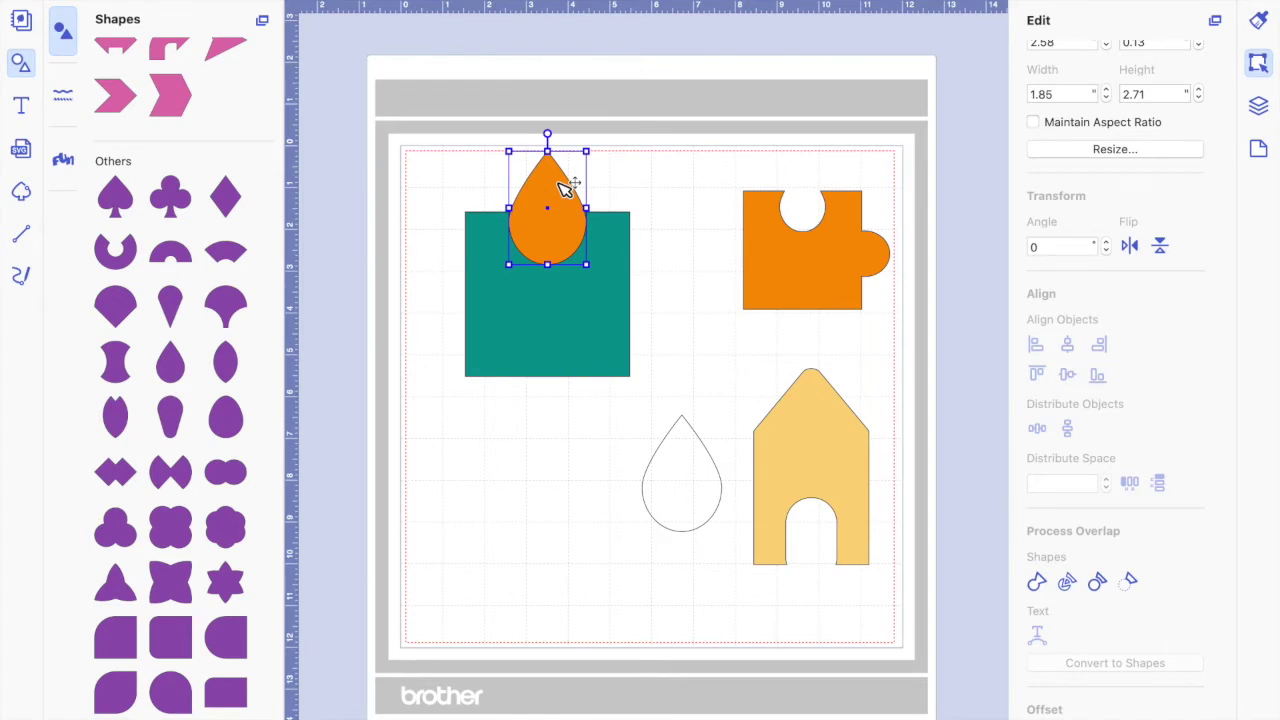
pyautogui.hotkey('ctrl', 'z')
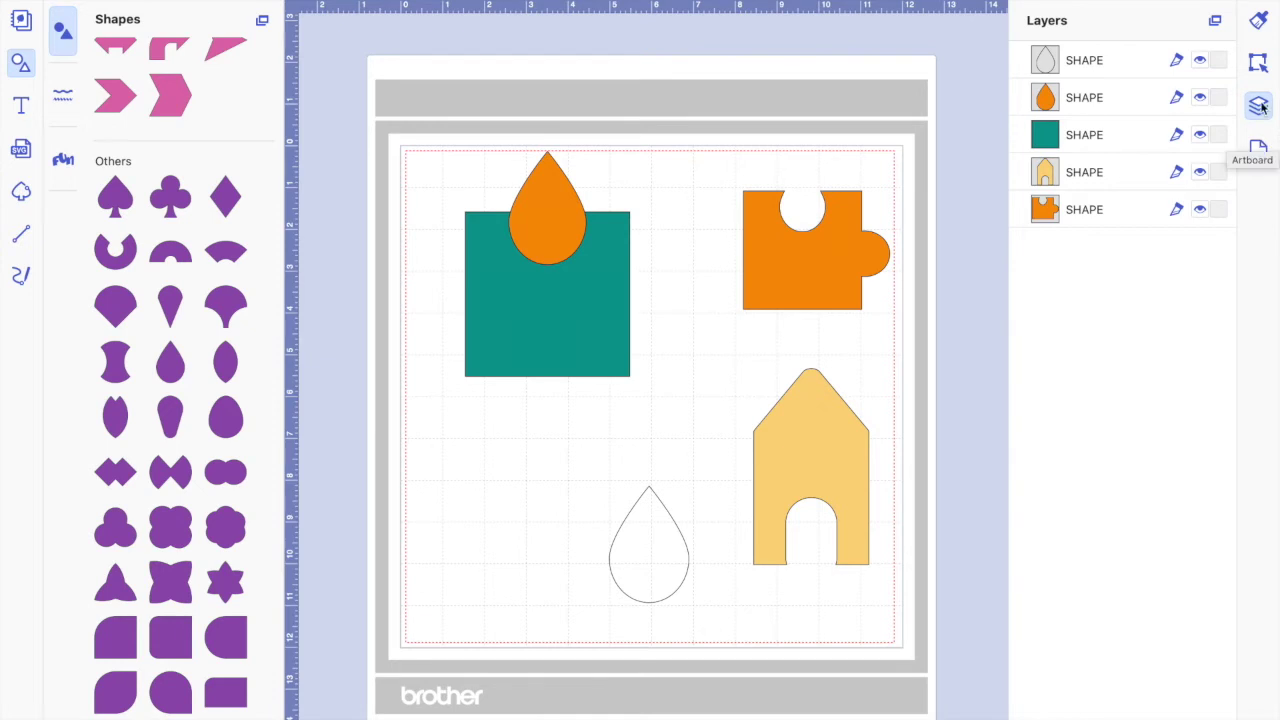
pyautogui.click(1258, 64)
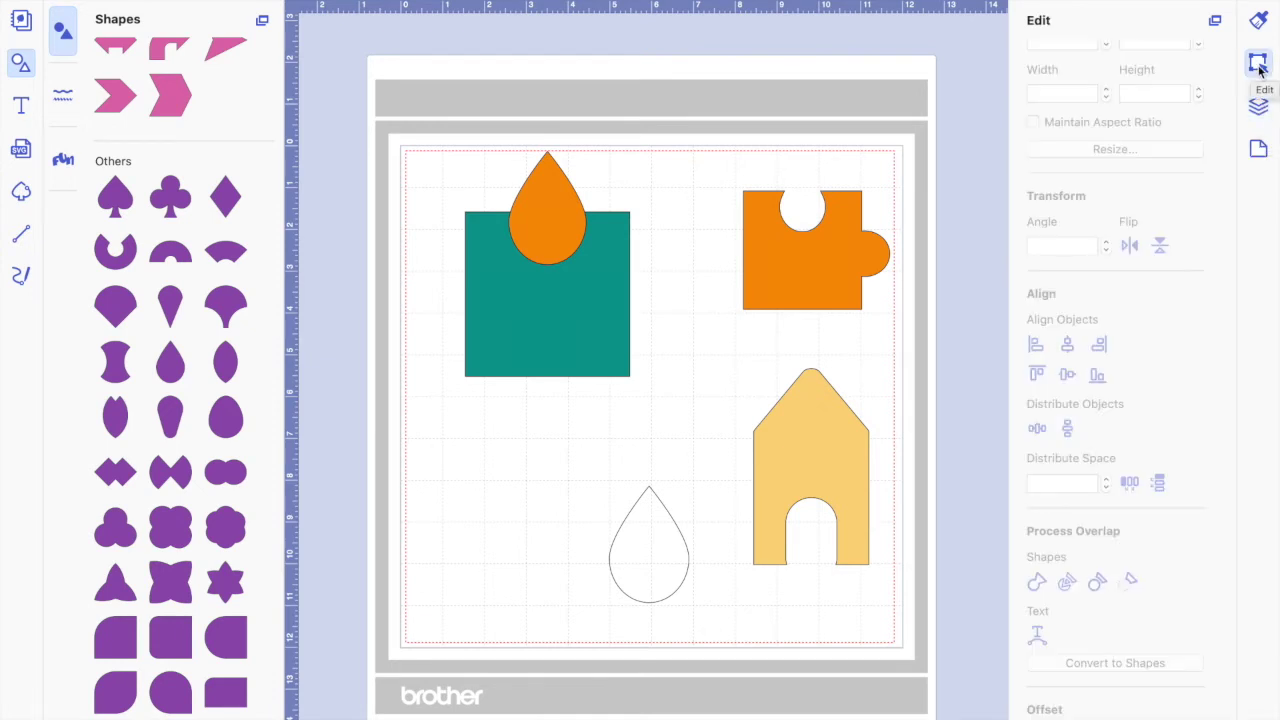
pyautogui.click(1258, 106)
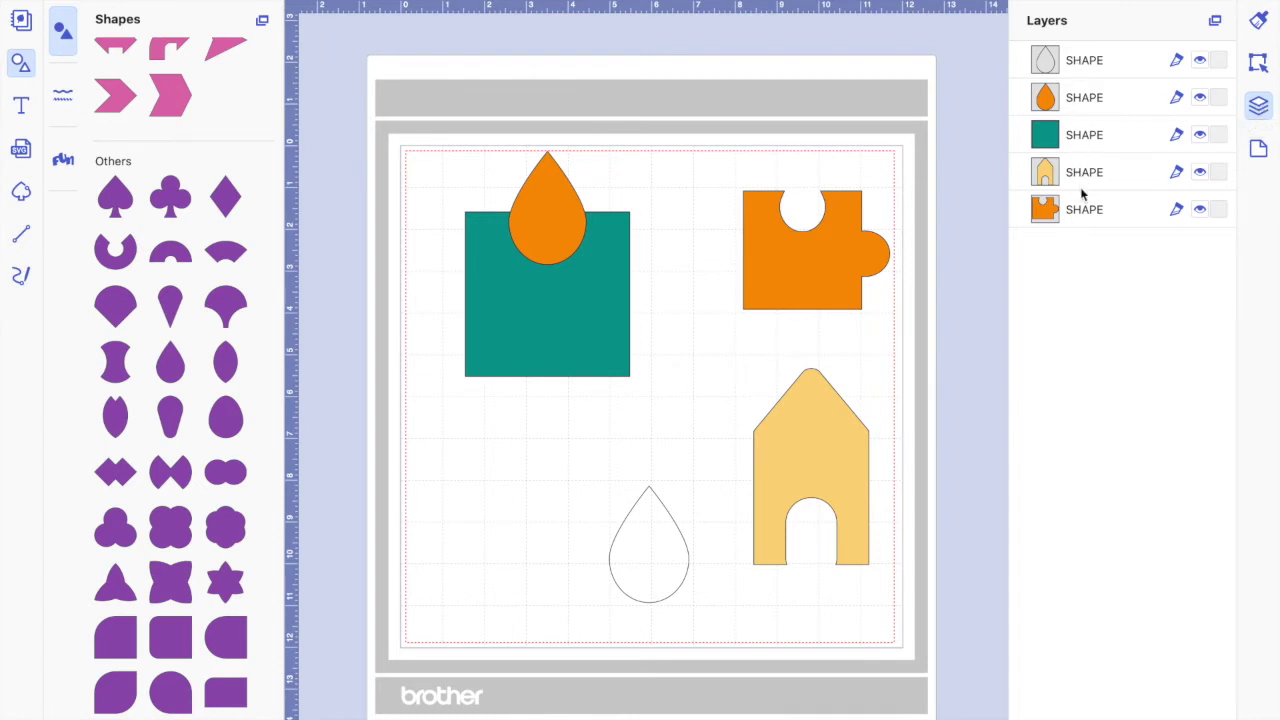
pyautogui.click(1055, 104)
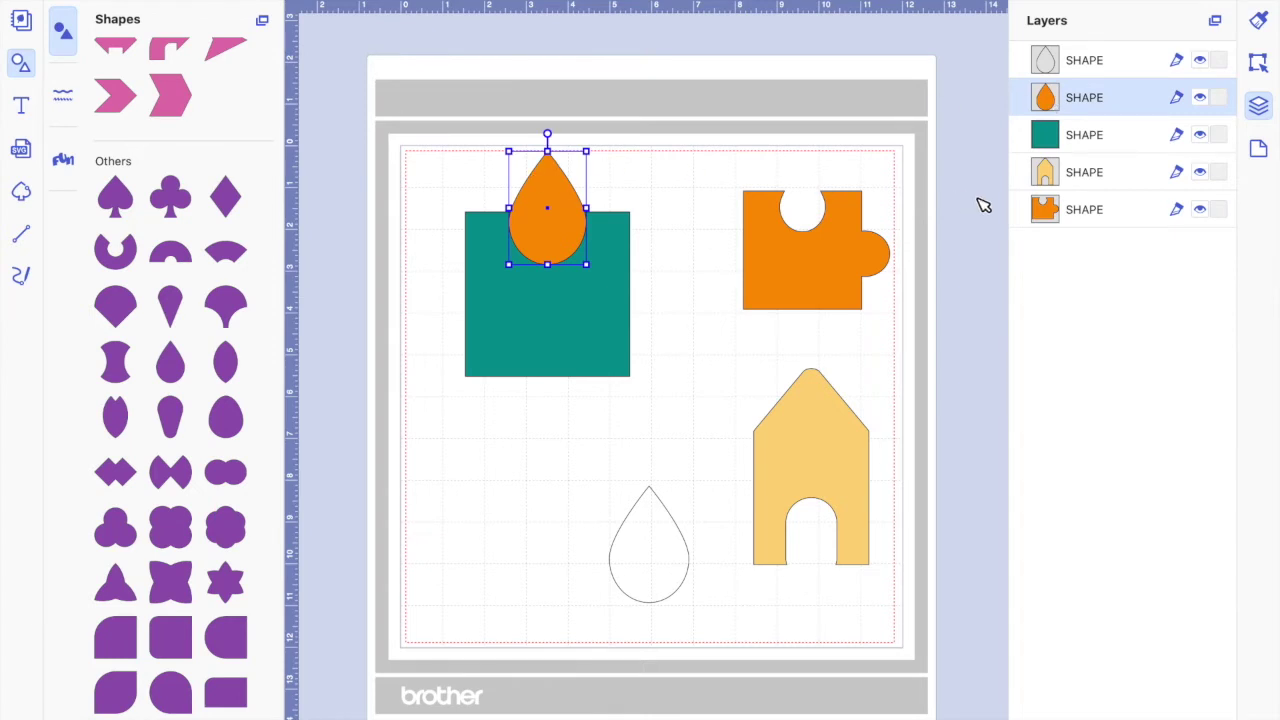
pyautogui.click(1089, 64)
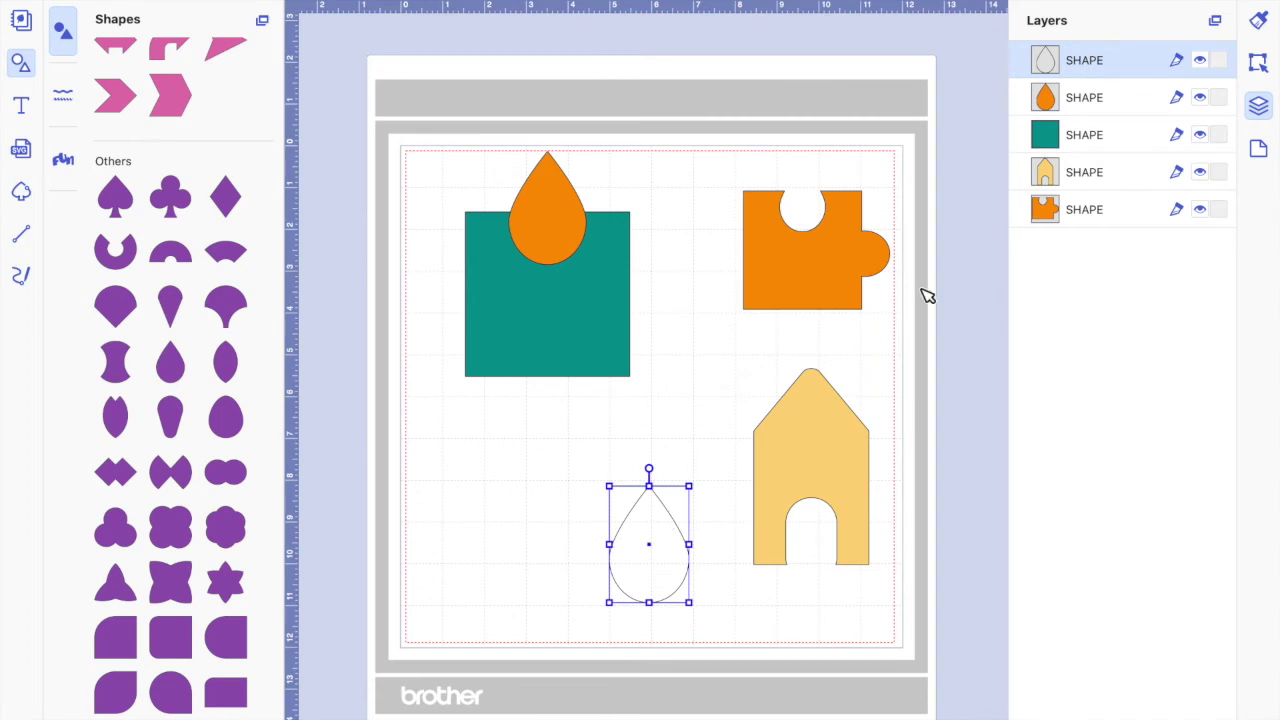
pyautogui.click(1095, 102)
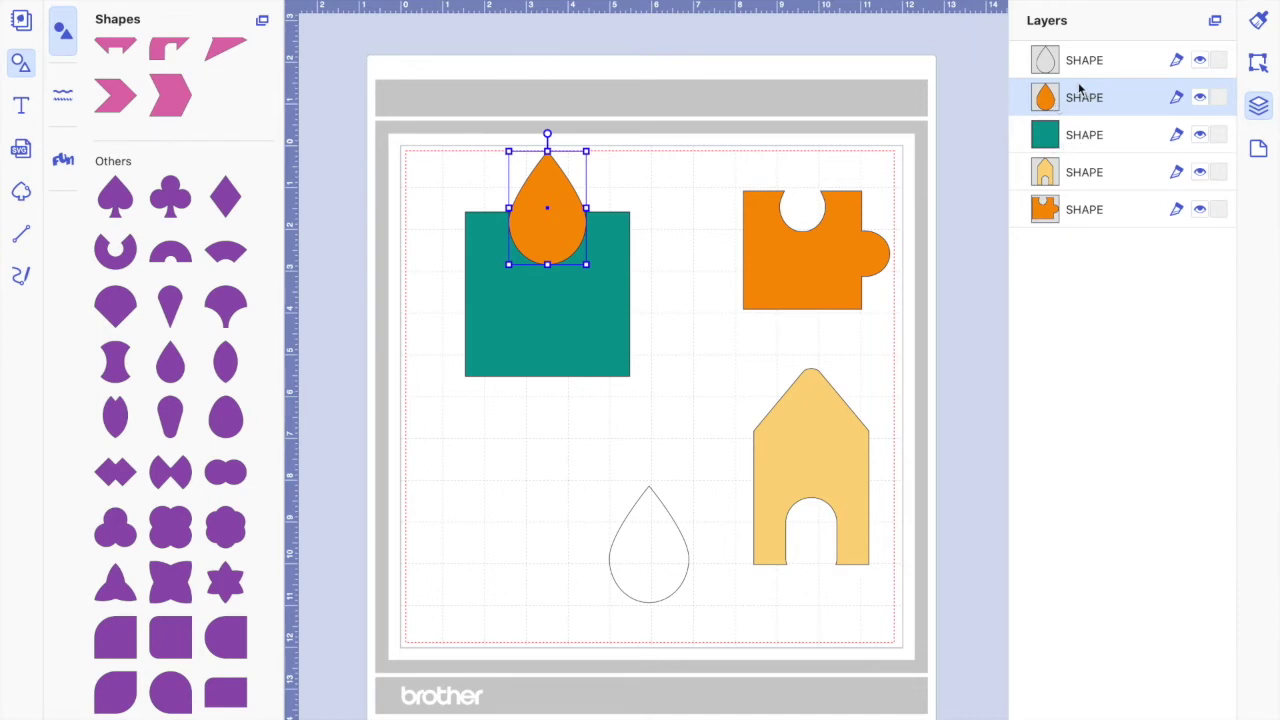
pyautogui.click(1050, 146)
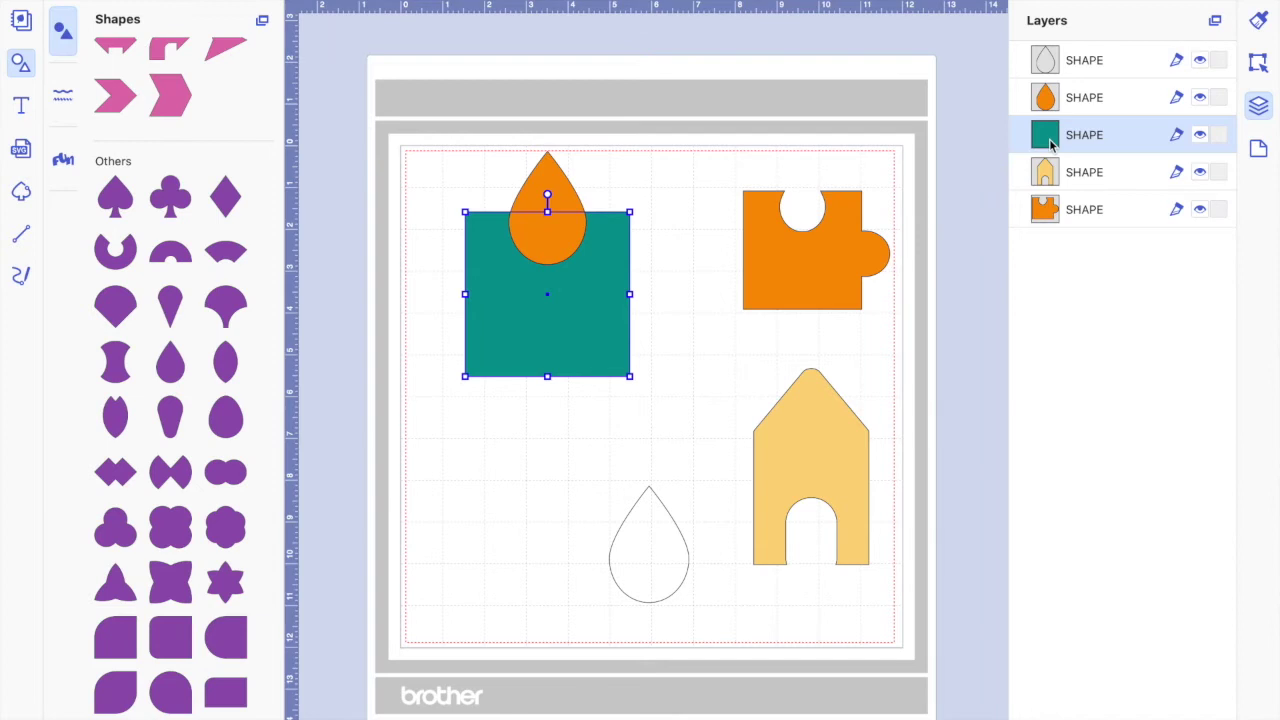
pyautogui.moveTo(1050, 146); pyautogui.dragTo(1052, 94)
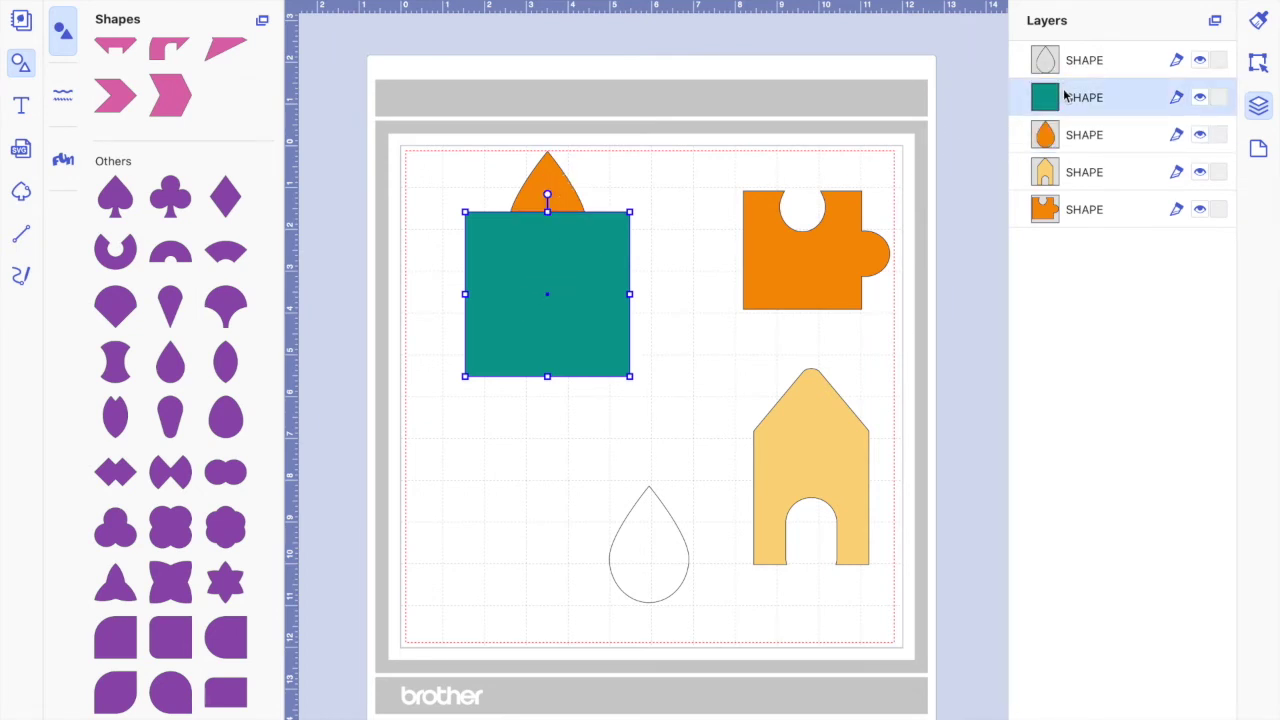
pyautogui.moveTo(1066, 96)
pyautogui.mouseDown()
pyautogui.moveTo(1070, 200)
pyautogui.moveTo(1068, 110)
pyautogui.moveTo(1069, 145)
pyautogui.mouseUp()
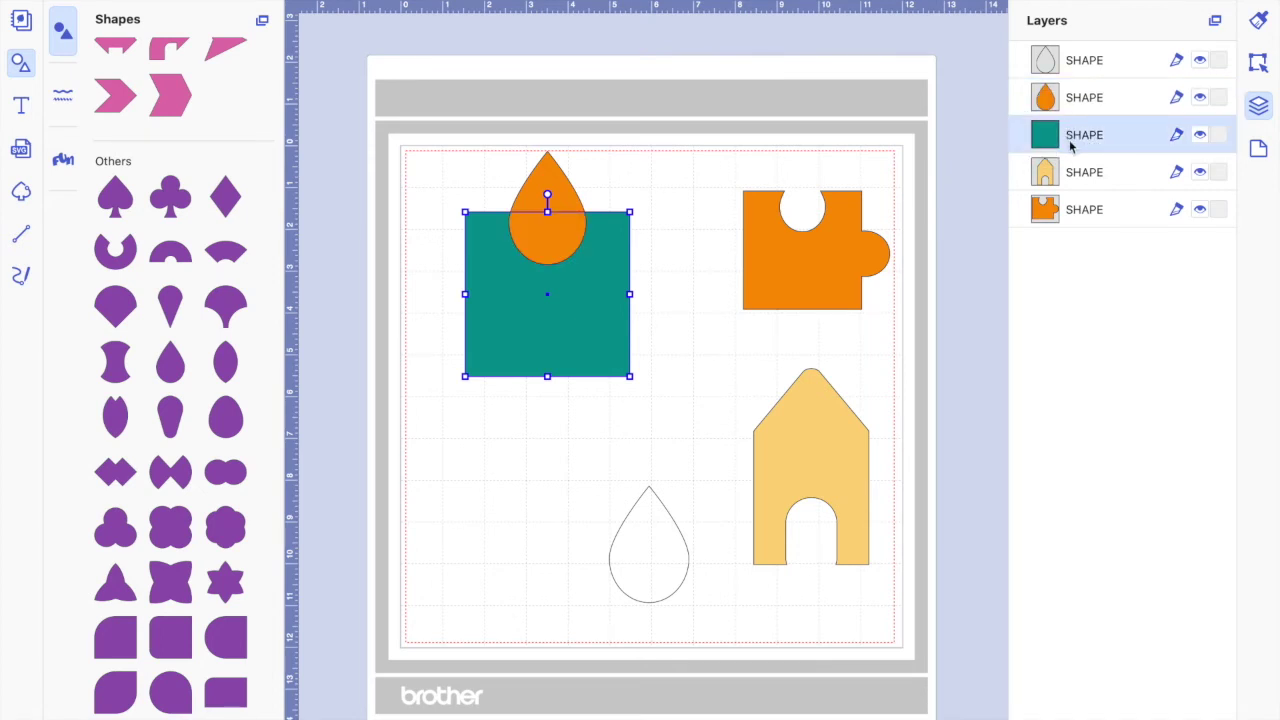
pyautogui.click(568, 205)
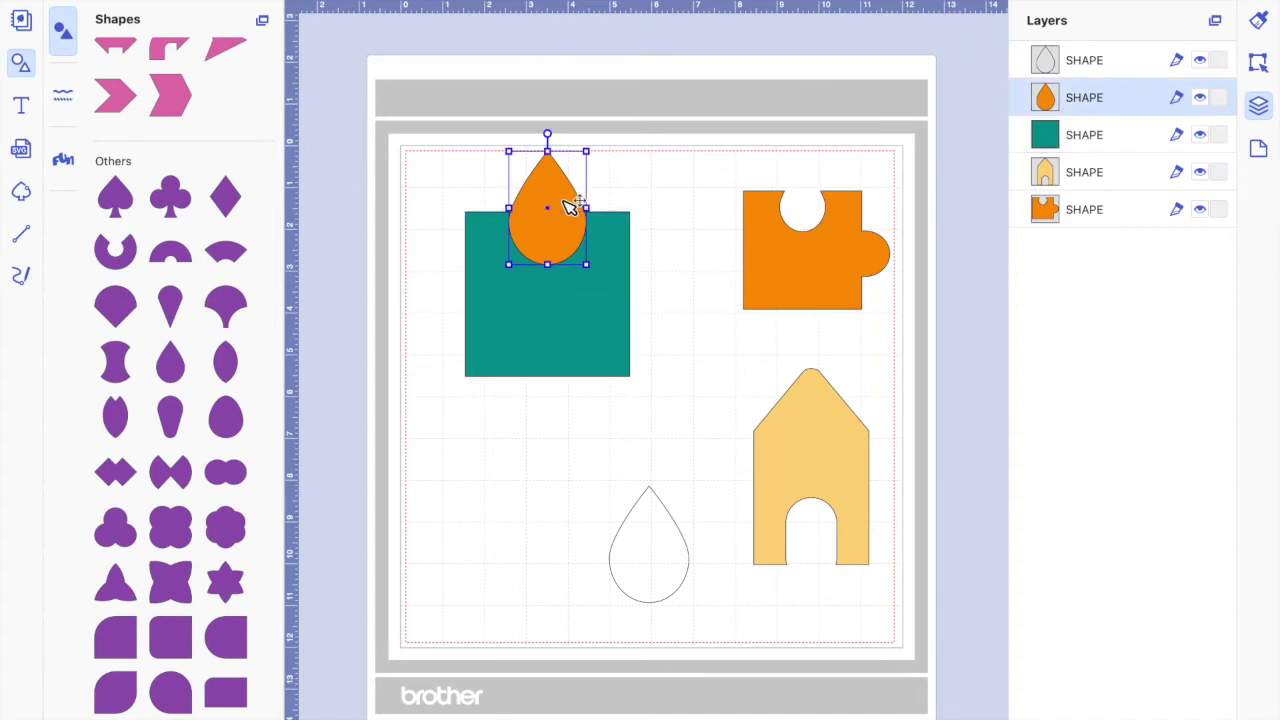
pyautogui.click(672, 308)
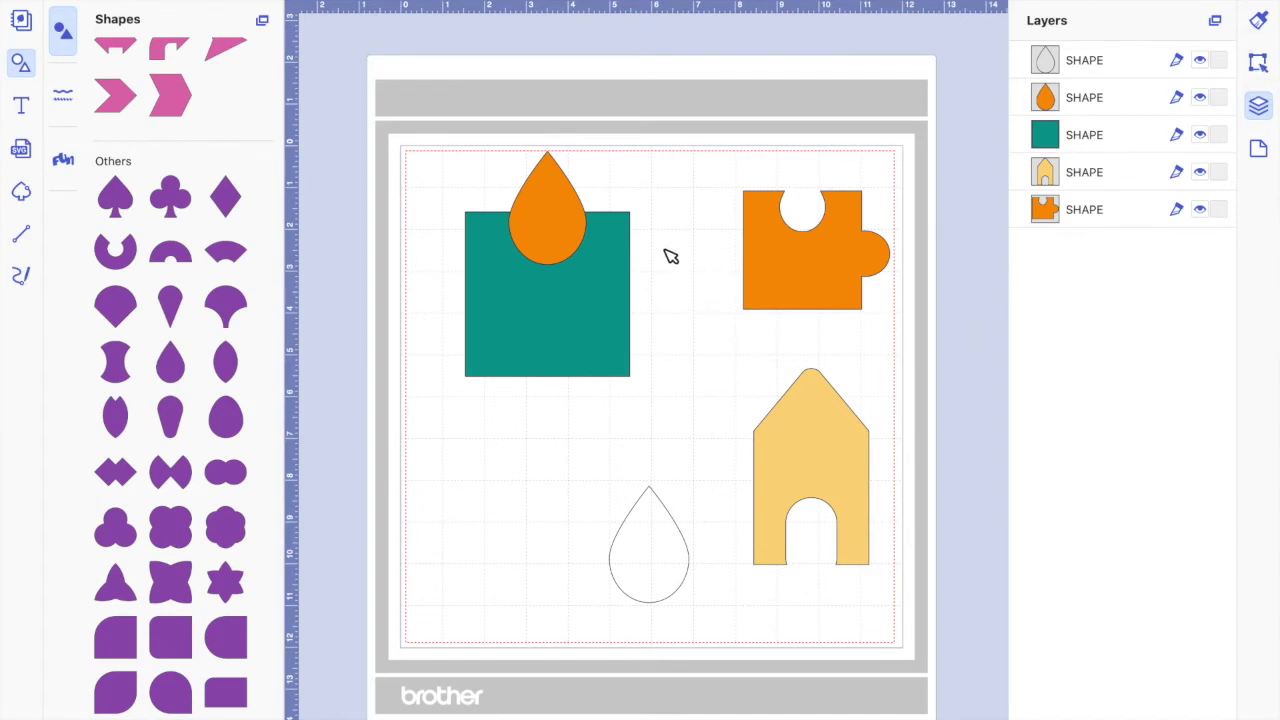
# Subtract the orange drop from the teal square, leaving a teardrop-shaped notch in its top
pyautogui.click(1259, 63)
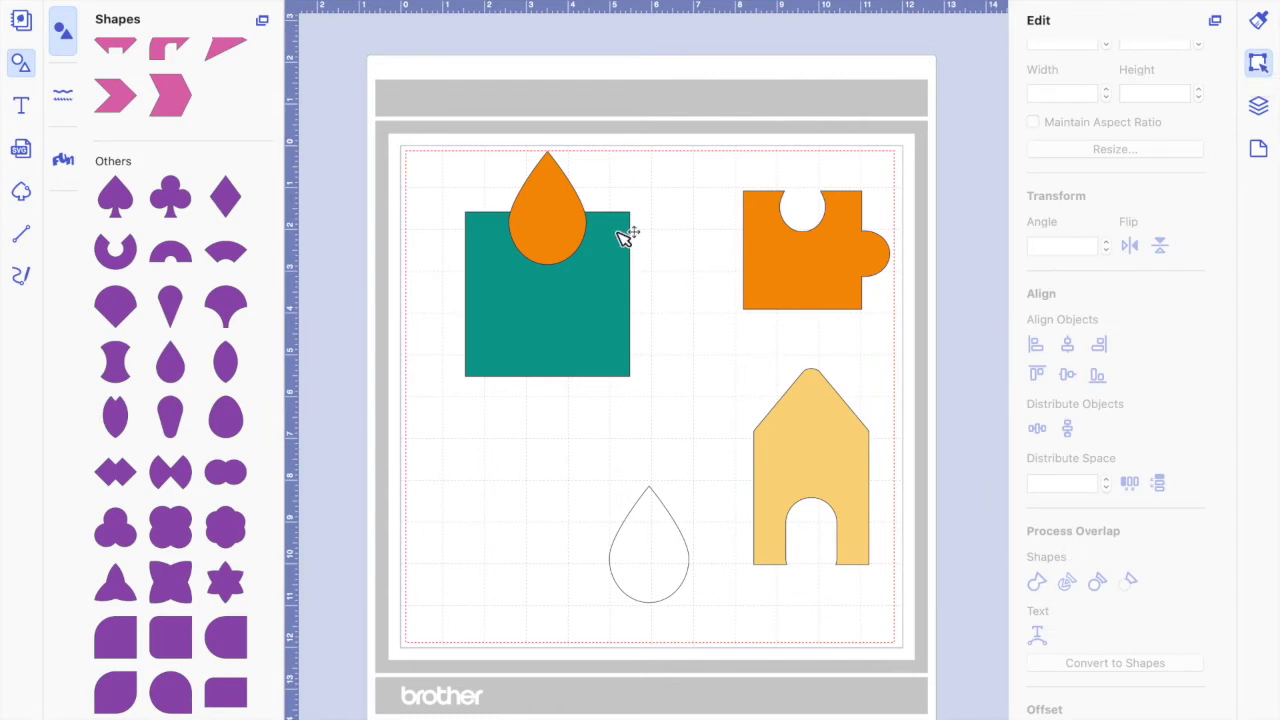
pyautogui.moveTo(660, 272); pyautogui.dragTo(466, 200)
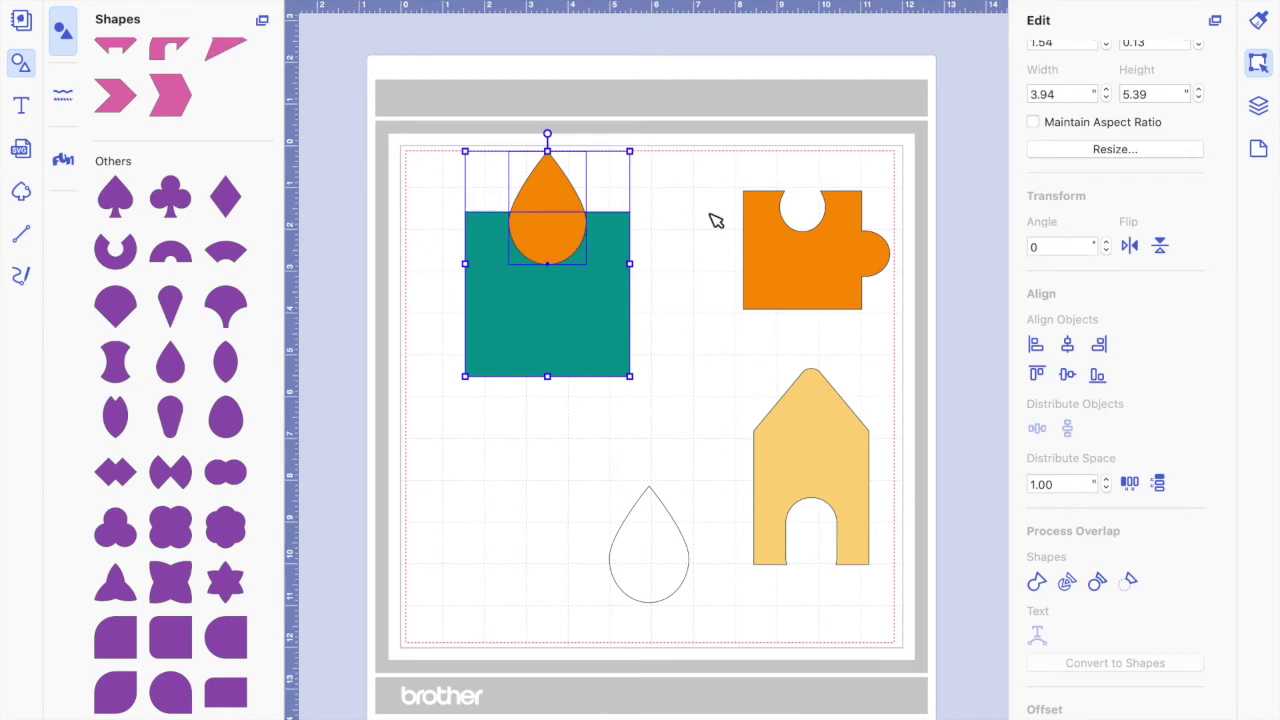
pyautogui.click(1130, 582)
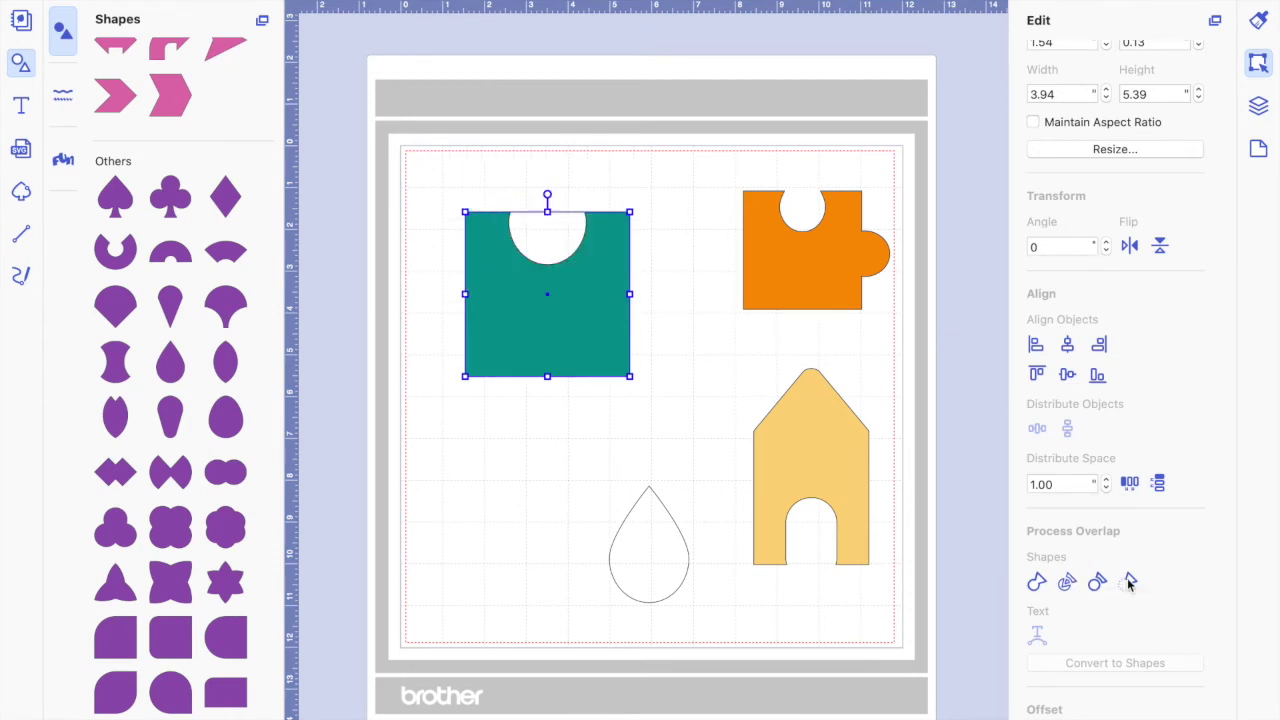
pyautogui.click(712, 375)
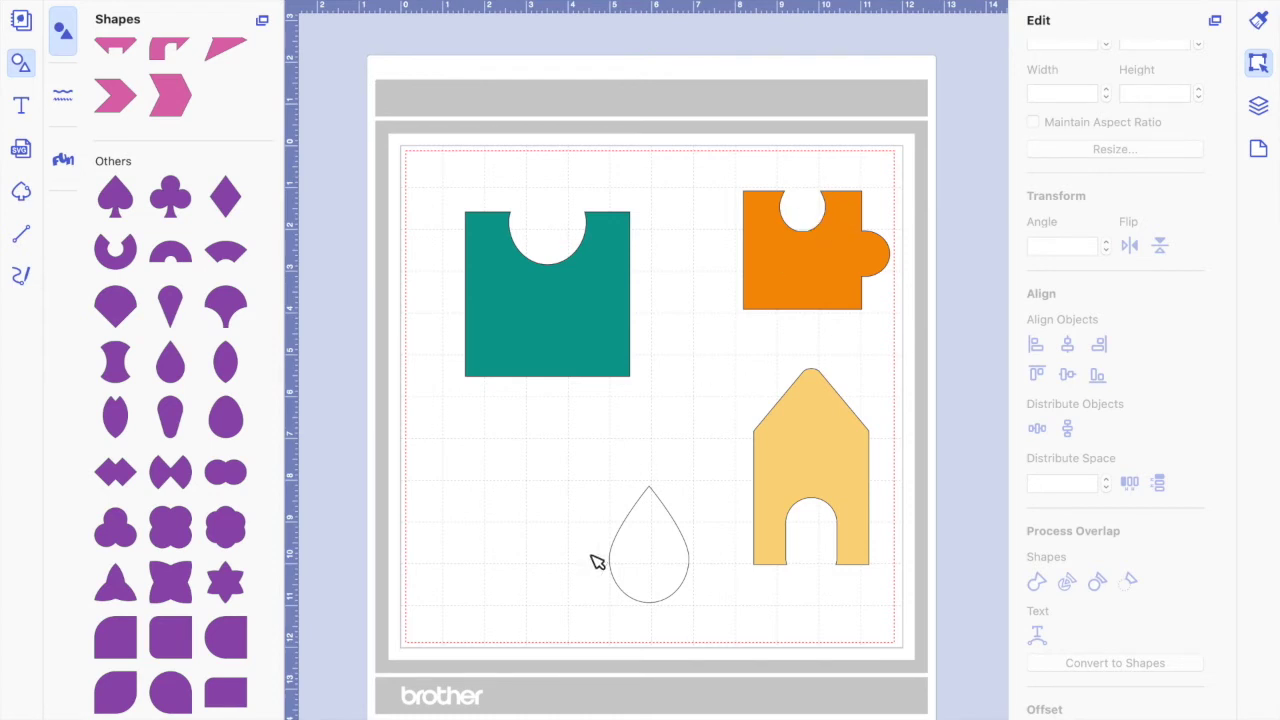
# Raise the outline teardrop on the mat and rotate it to 270° so its point faces left
pyautogui.click(660, 567)
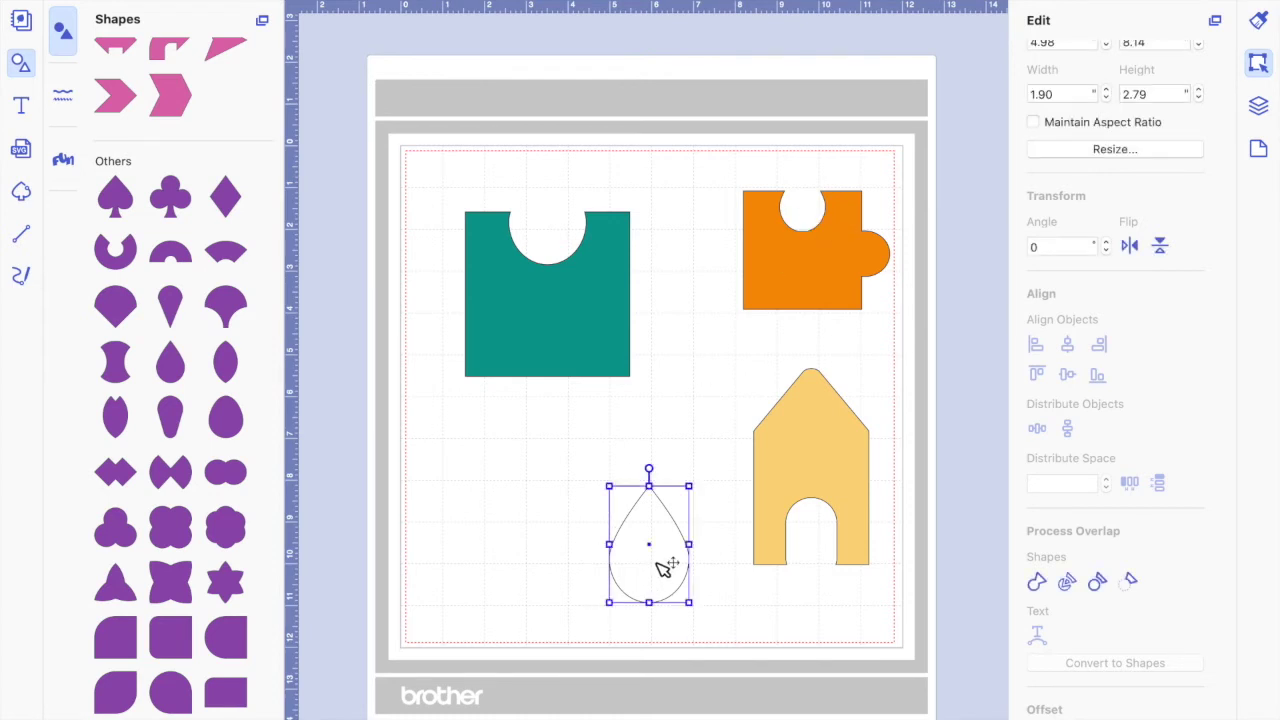
pyautogui.click(657, 448)
pyautogui.click(659, 513)
pyautogui.moveTo(659, 513); pyautogui.dragTo(652, 459)
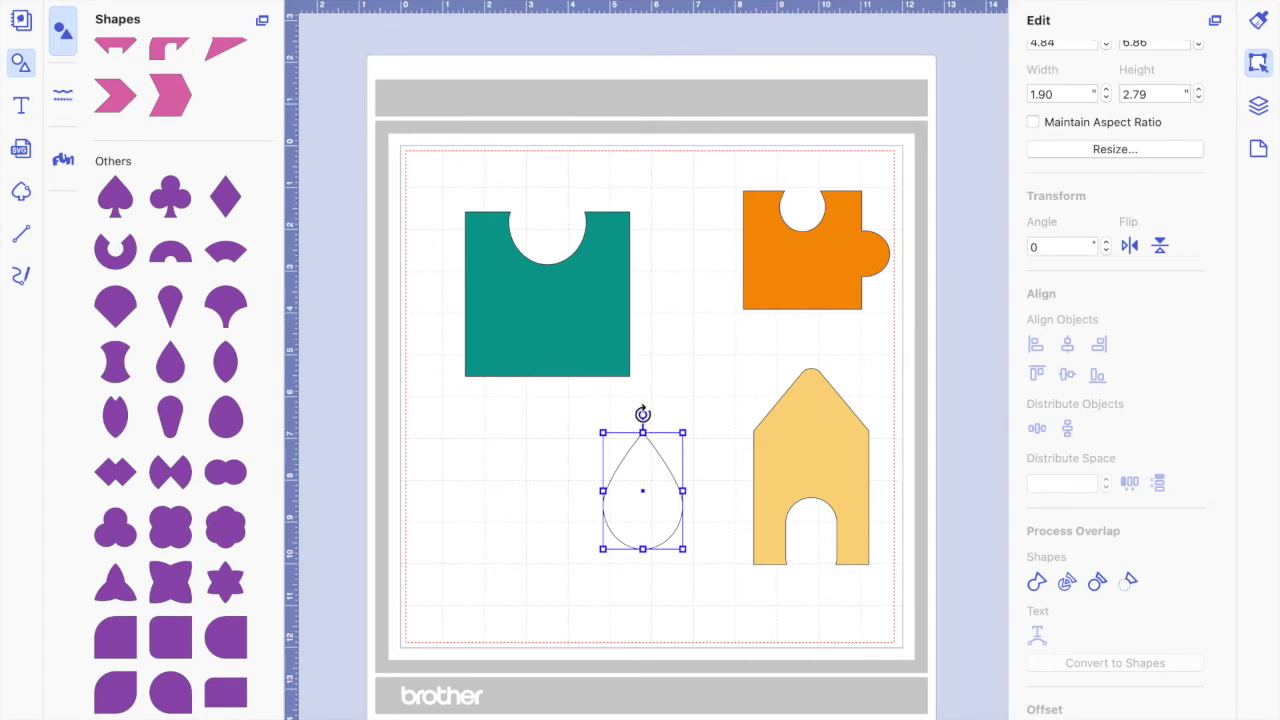
pyautogui.moveTo(613, 426); pyautogui.dragTo(569, 481)
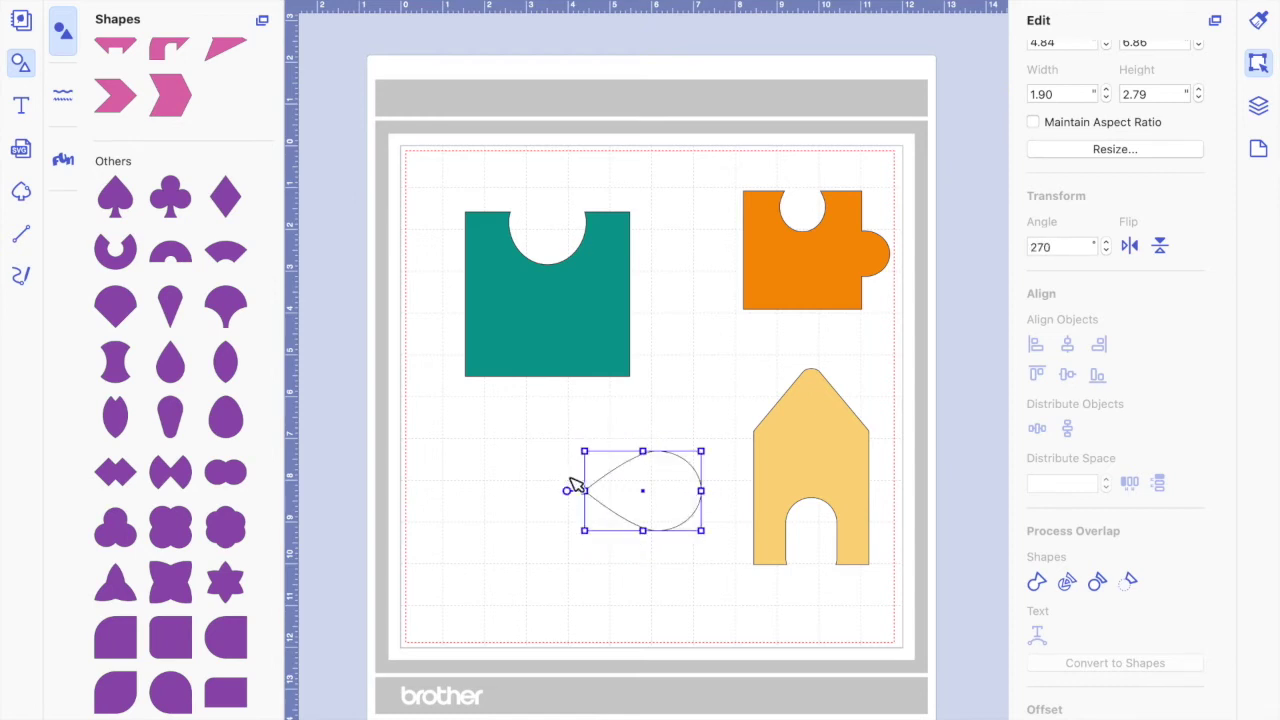
pyautogui.click(601, 561)
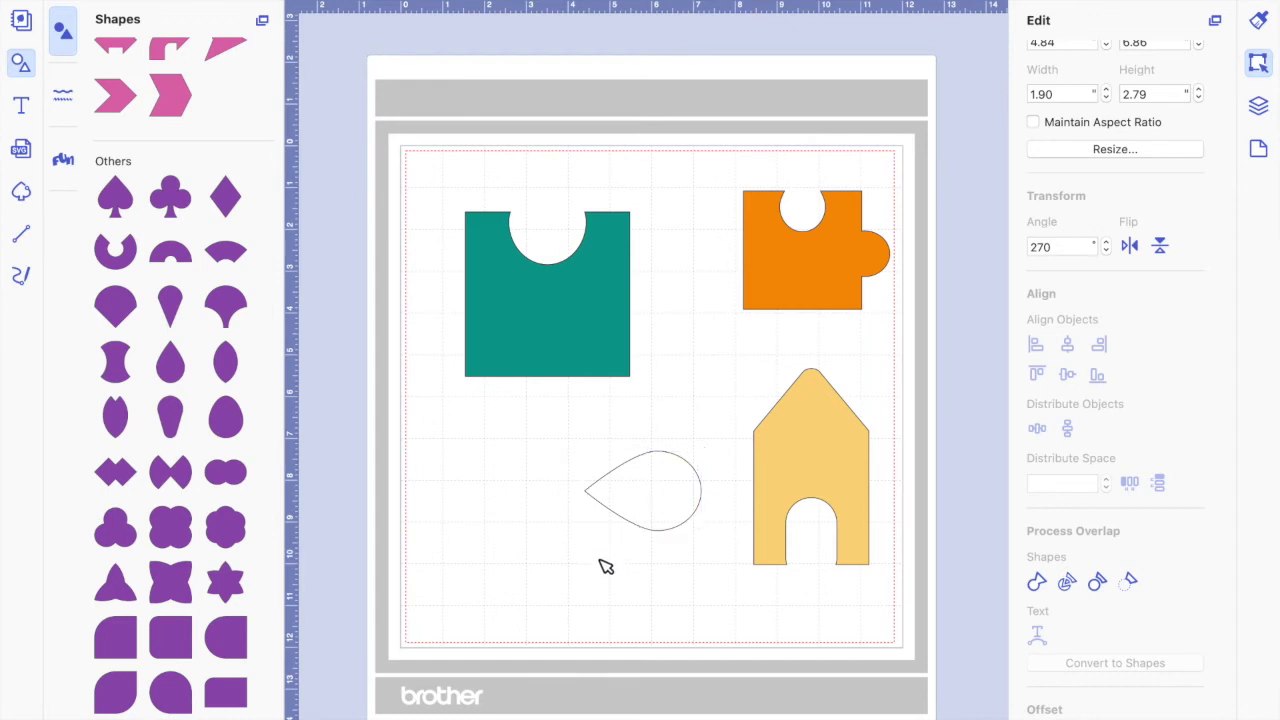
pyautogui.click(668, 502)
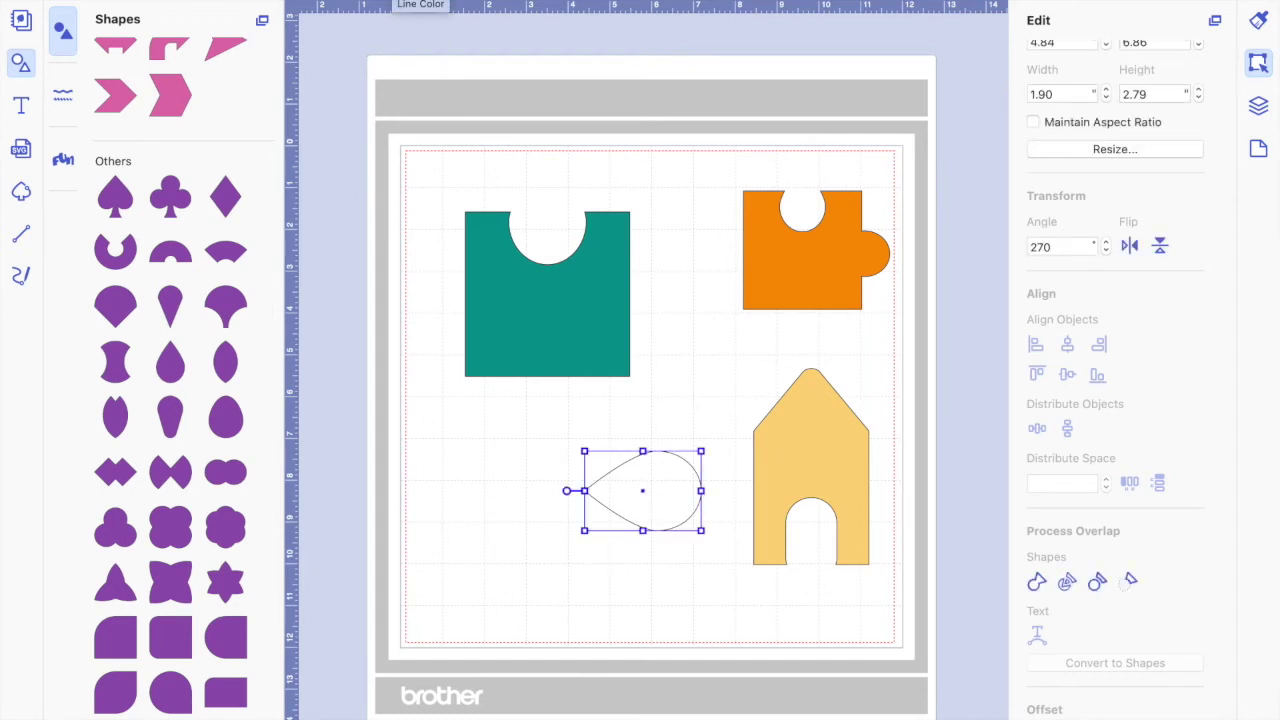
# Fill the sideways teardrop with Turquoise and move it onto the teal square's right edge
pyautogui.click(422, 4)
pyautogui.click(442, 527)
pyautogui.click(643, 570)
pyautogui.click(663, 497)
pyautogui.moveTo(660, 492); pyautogui.dragTo(640, 318)
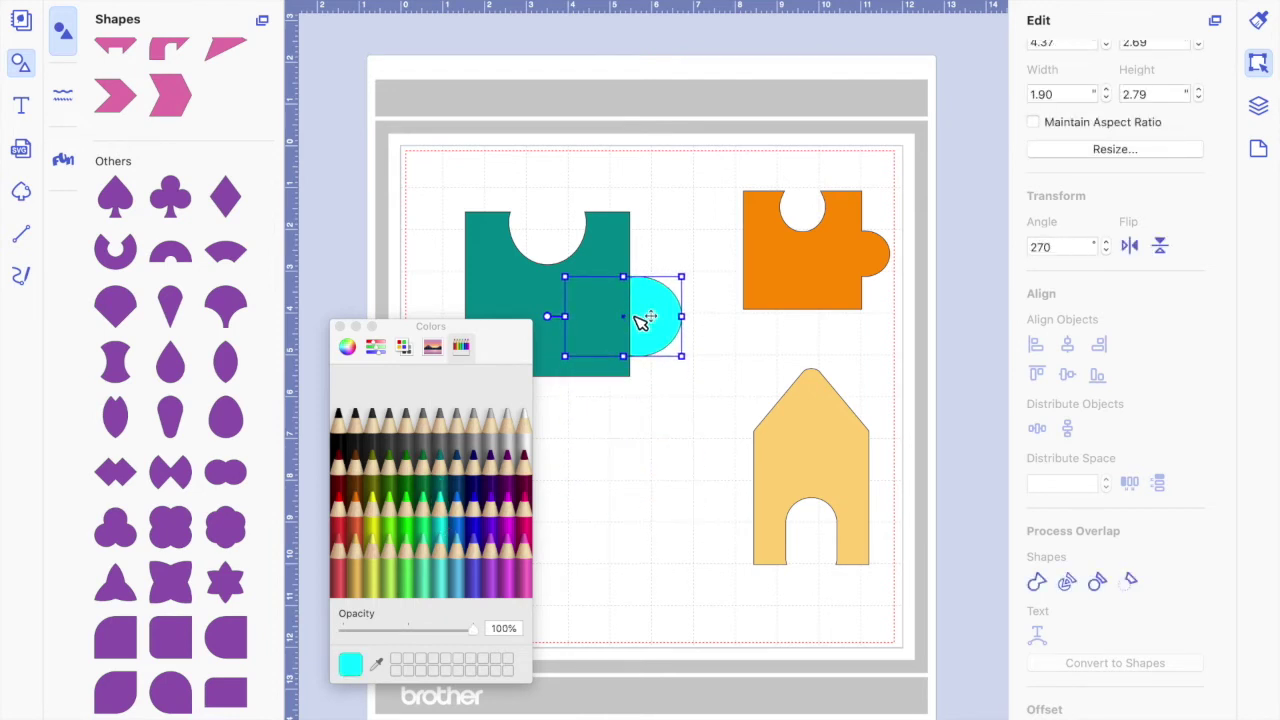
pyautogui.click(643, 422)
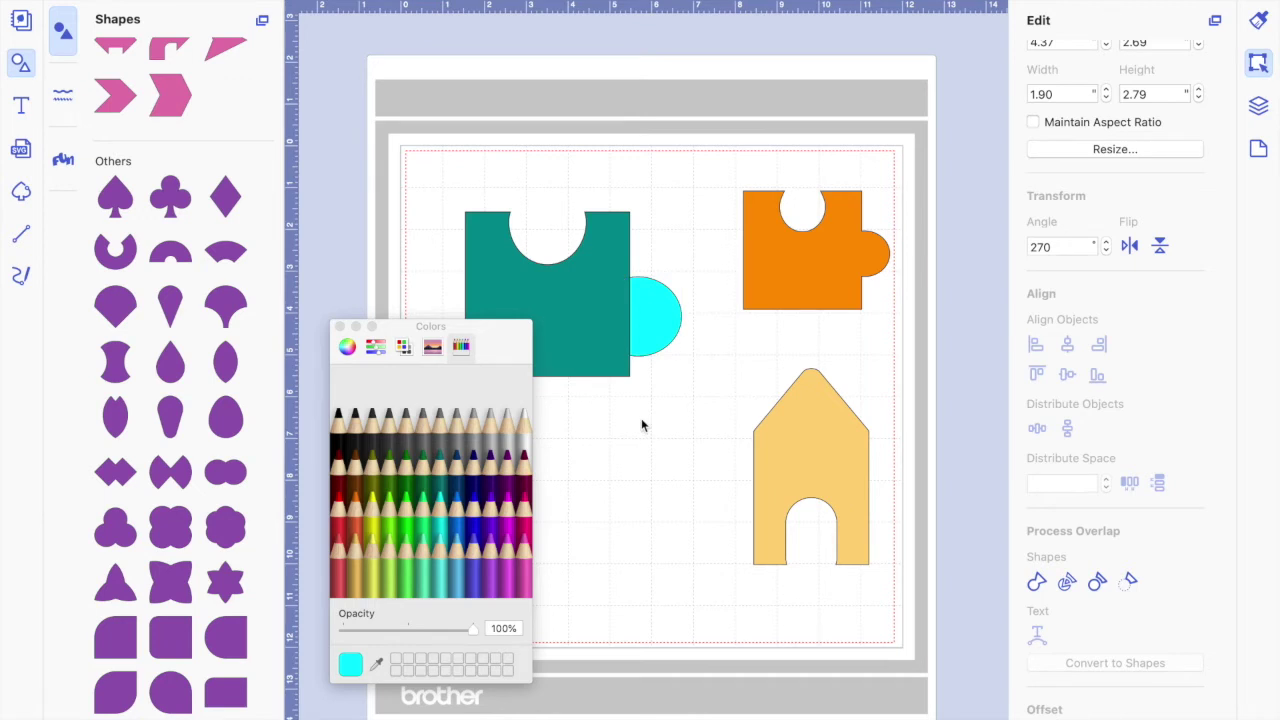
pyautogui.click(340, 327)
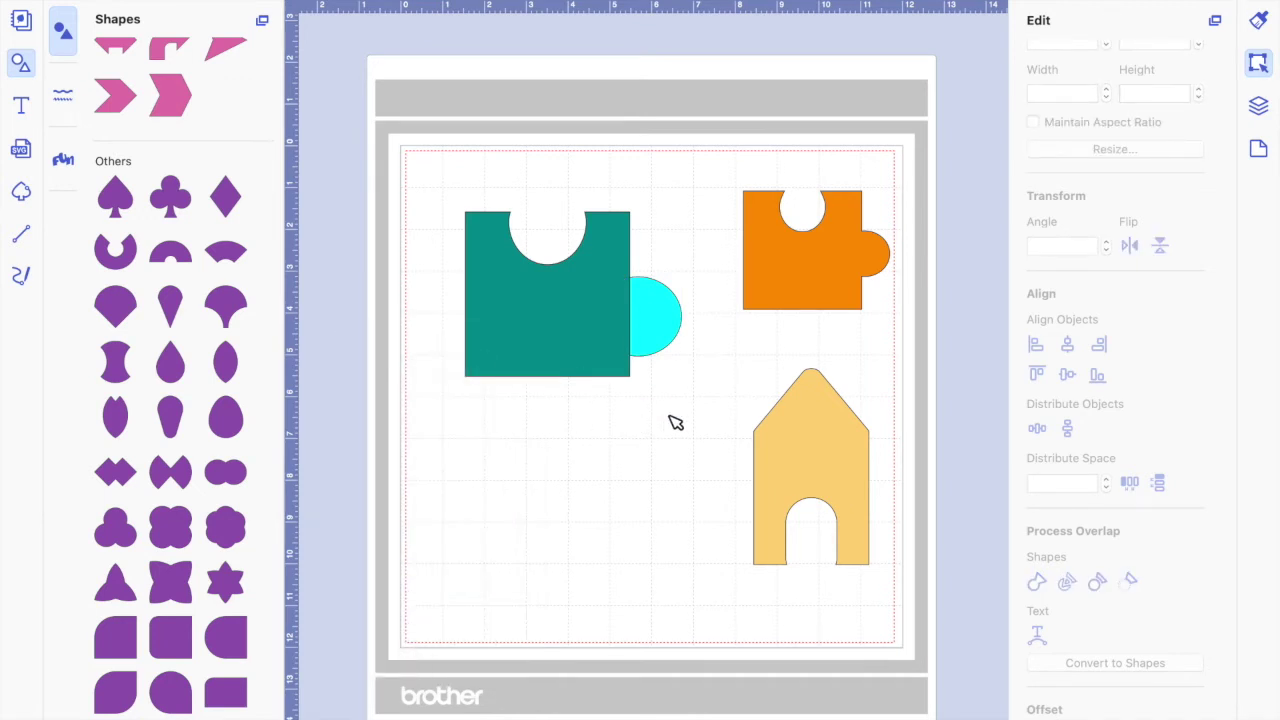
pyautogui.click(674, 322)
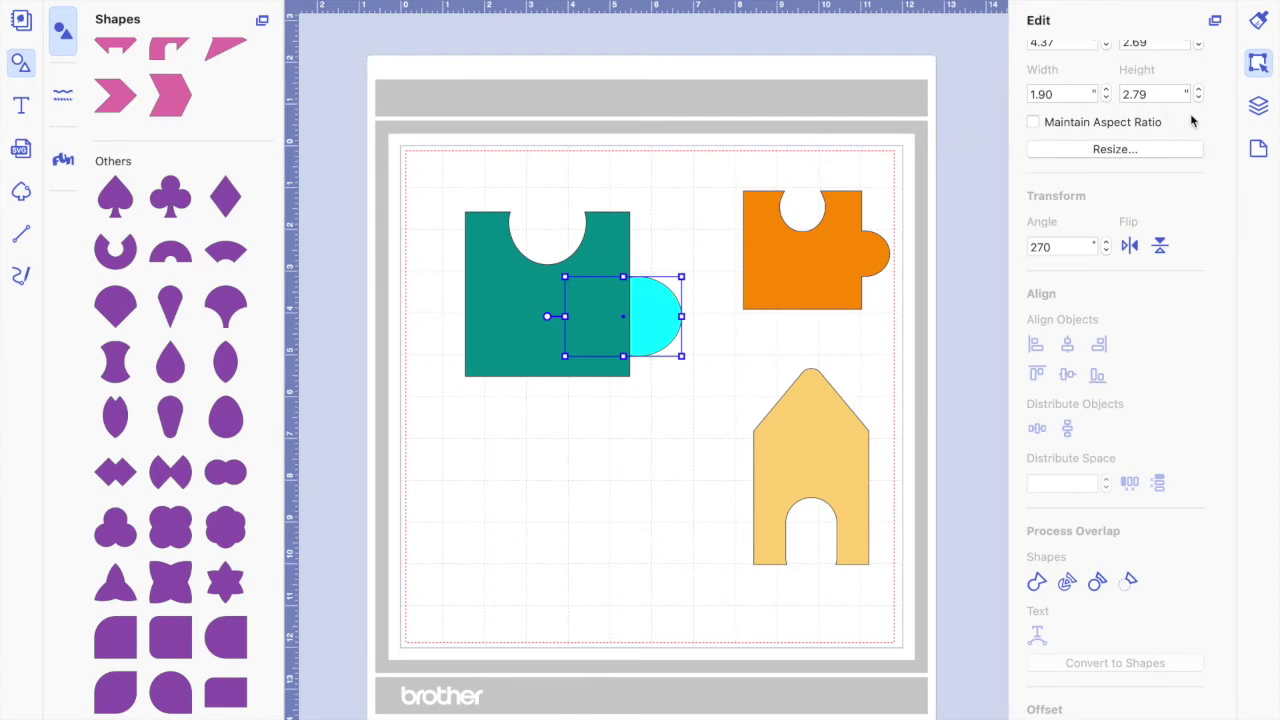
# Move the aqua teardrop above the teal square in the Layers list
pyautogui.click(1259, 107)
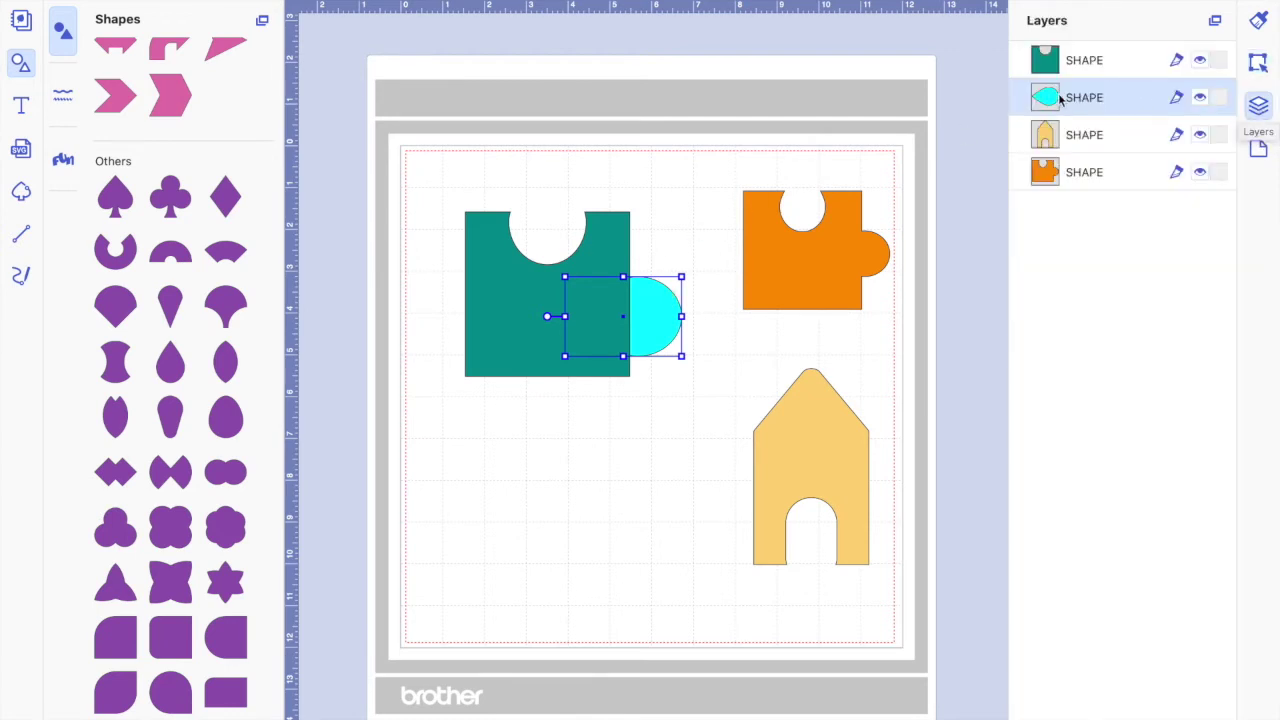
pyautogui.moveTo(1048, 85); pyautogui.dragTo(1045, 55)
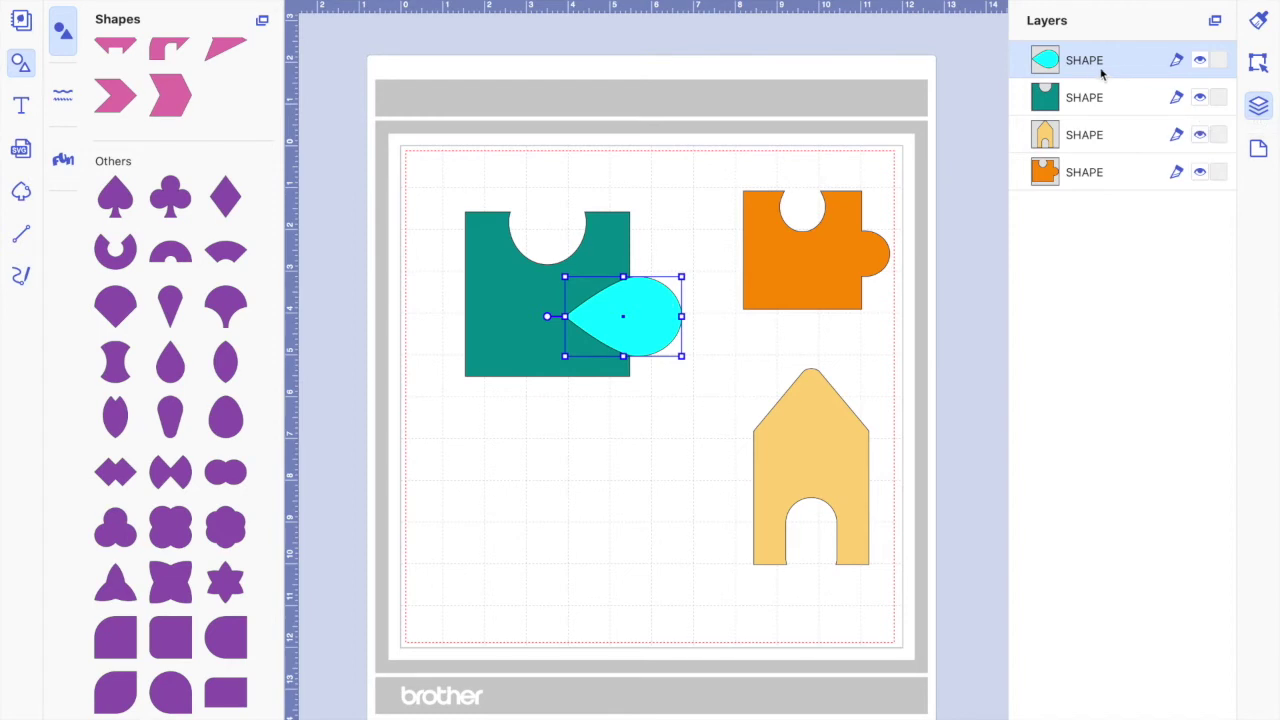
pyautogui.click(1258, 62)
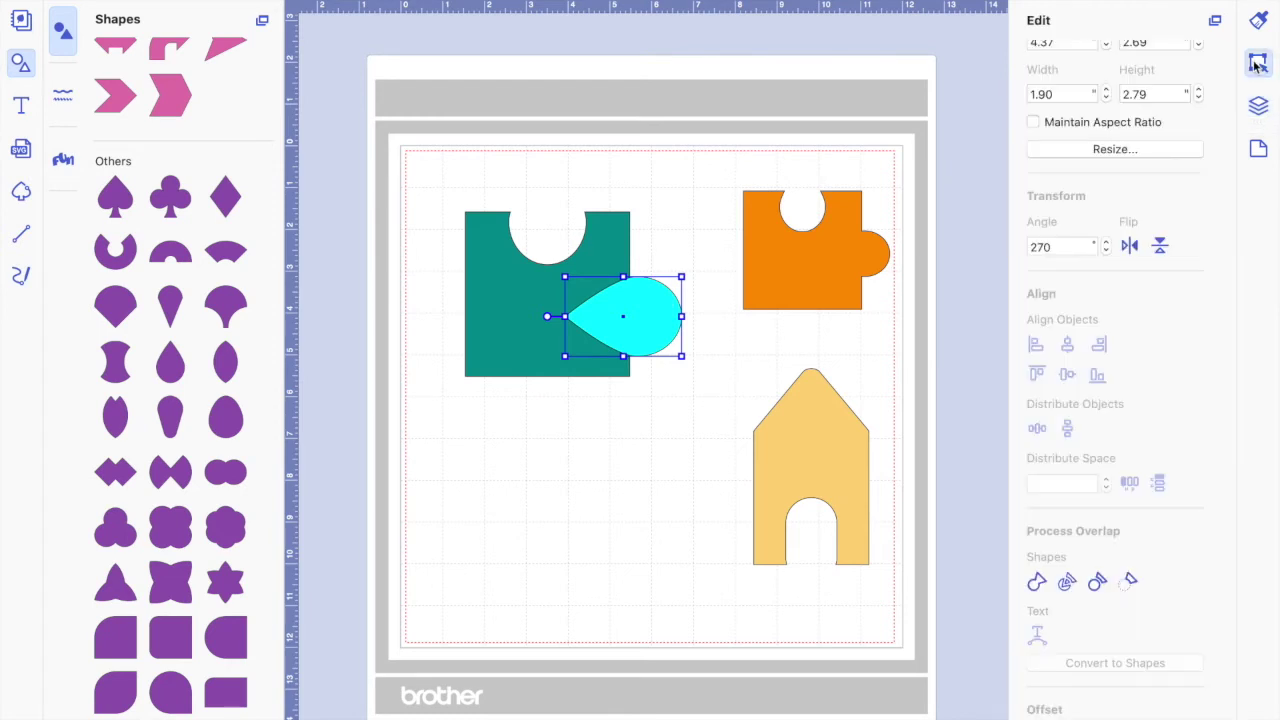
pyautogui.click(606, 408)
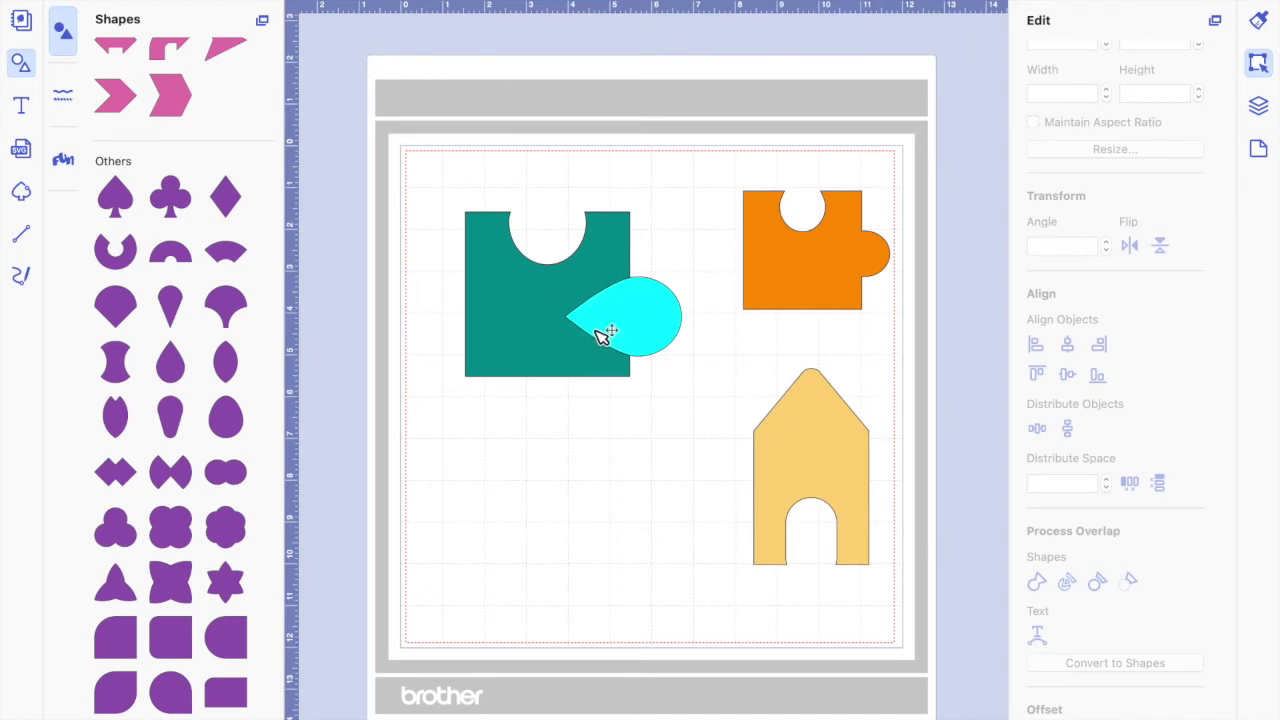
# Nudge the cyan teardrop slightly up over the square's right edge
pyautogui.click(629, 366)
pyautogui.click(660, 334)
pyautogui.moveTo(660, 334); pyautogui.dragTo(659, 320)
pyautogui.click(657, 409)
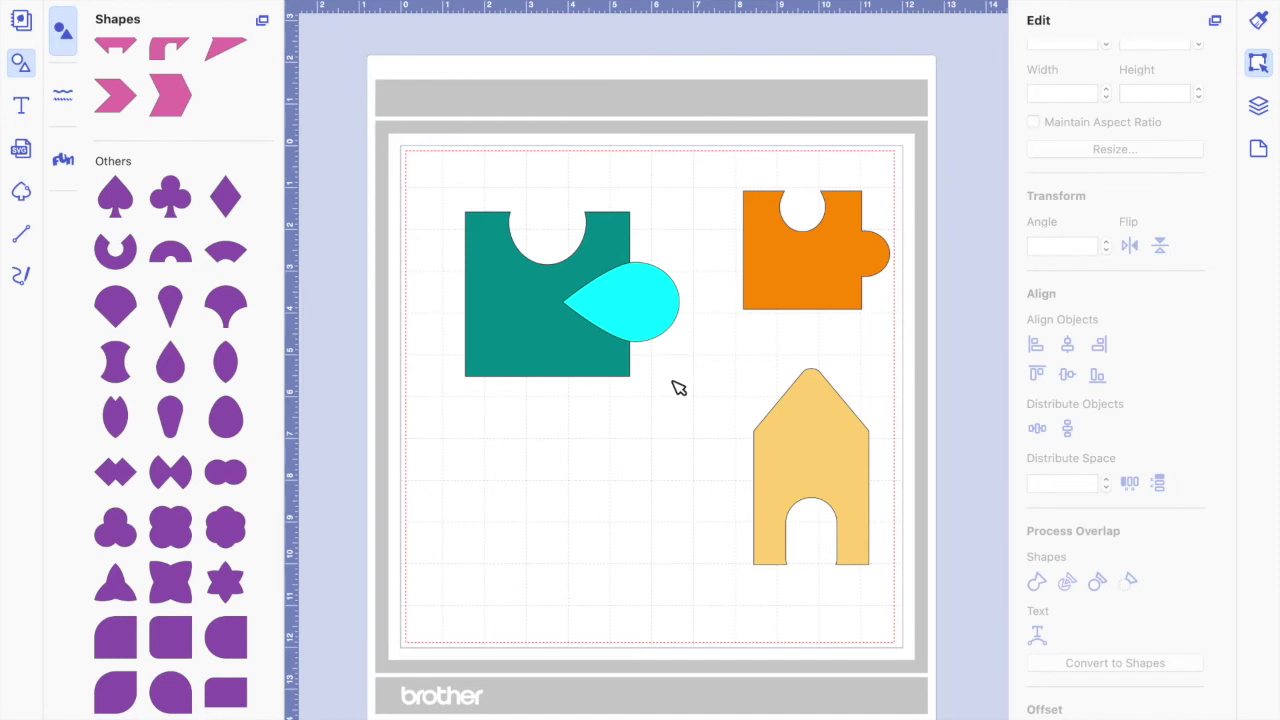
# Weld the teal square and cyan teardrop into one 3.50 by 2.69 inch puzzle piece
pyautogui.moveTo(657, 372); pyautogui.dragTo(445, 195)
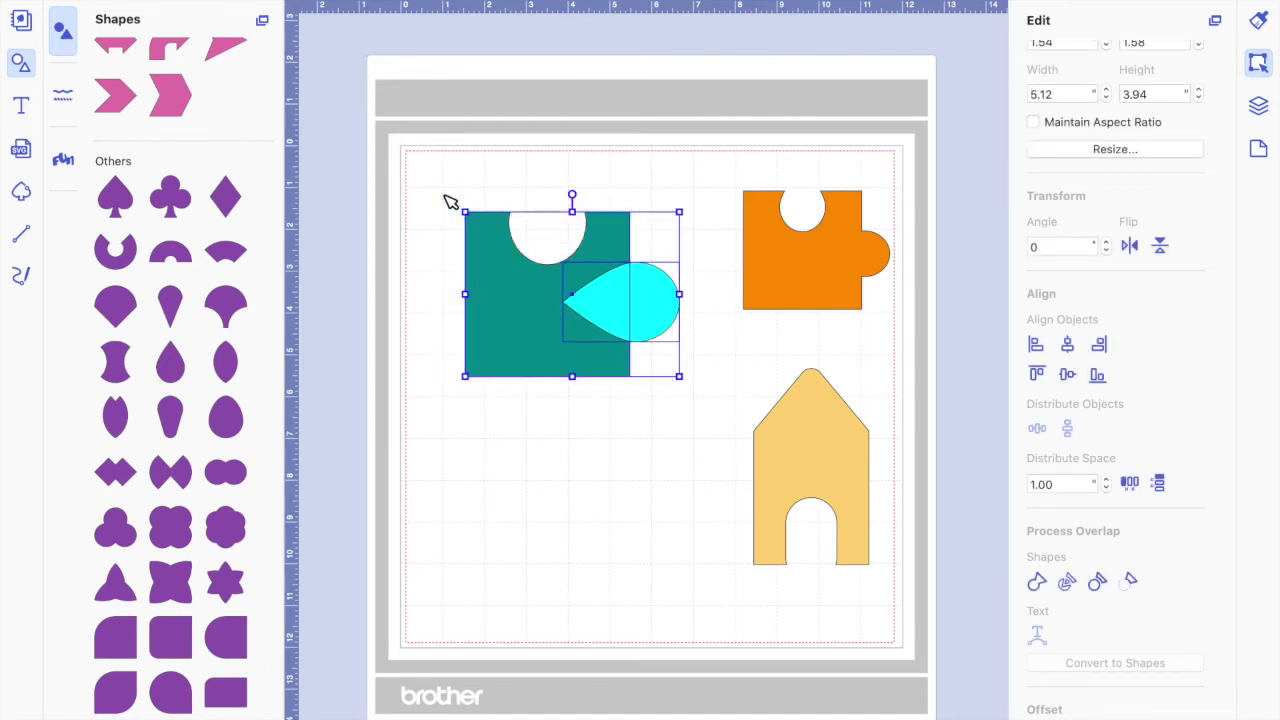
pyautogui.click(516, 328)
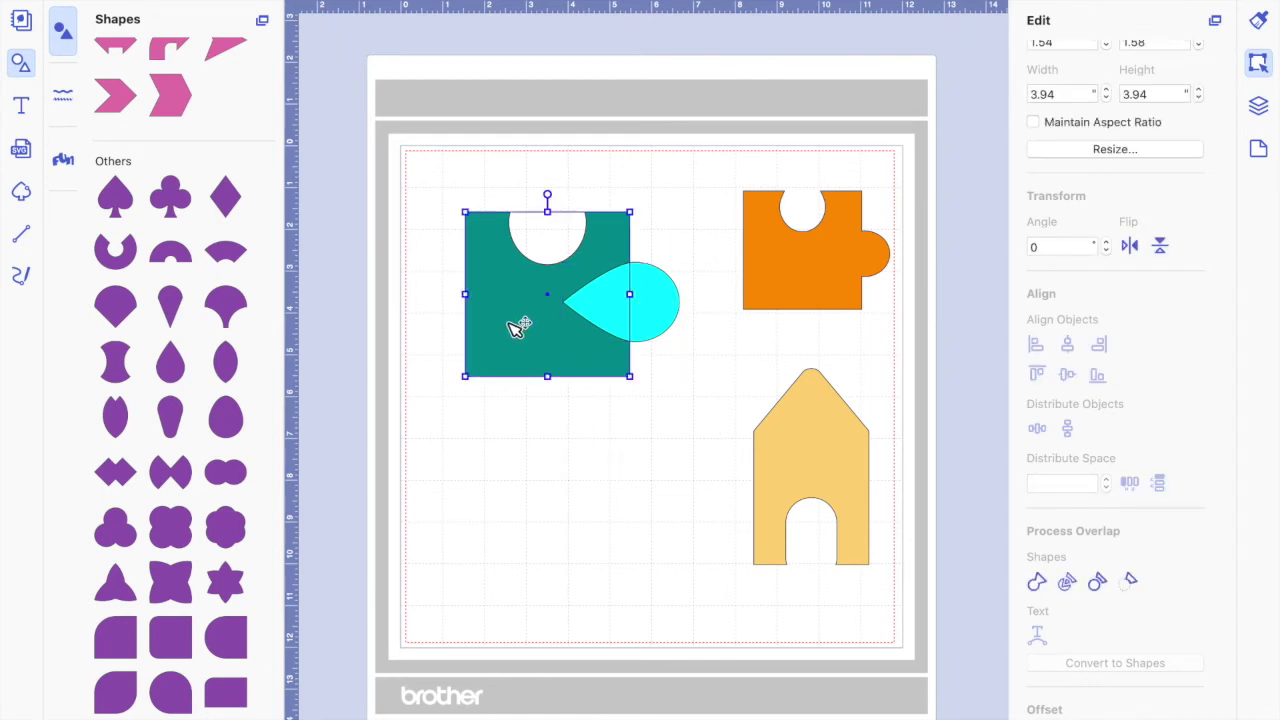
pyautogui.keyDown('shift'); pyautogui.click(667, 318); pyautogui.keyUp('shift')
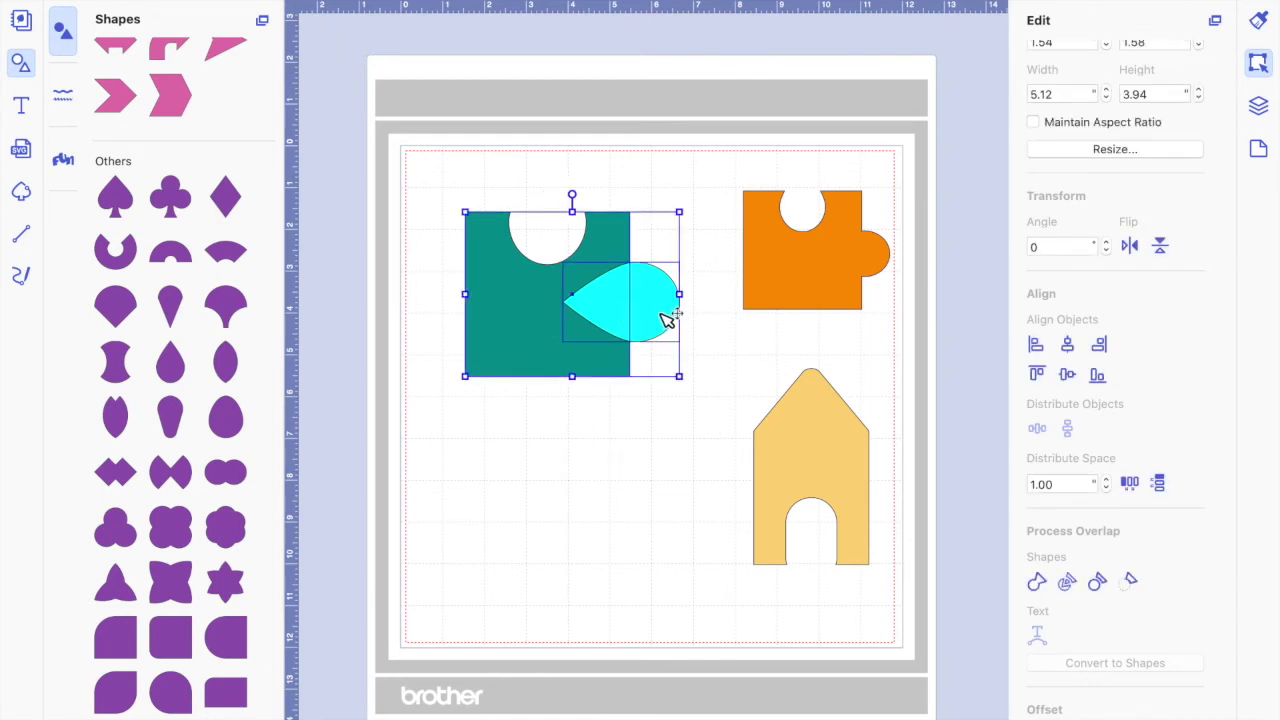
pyautogui.click(1036, 583)
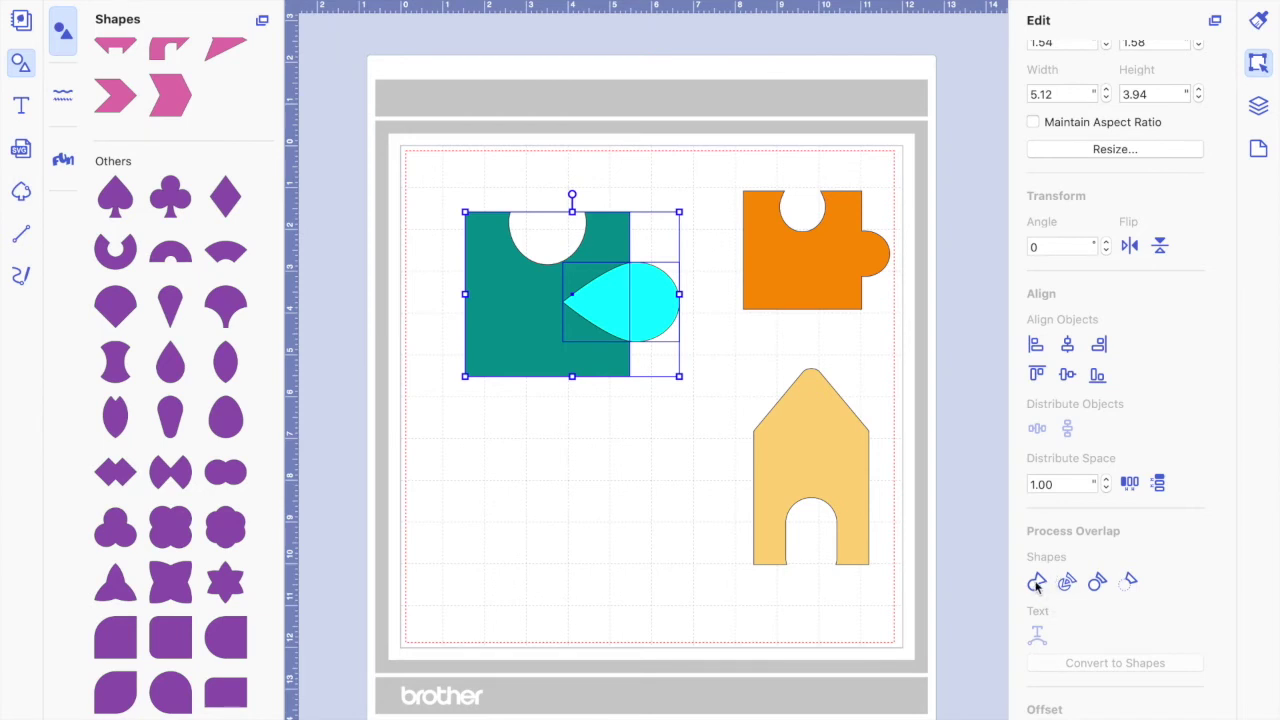
pyautogui.click(636, 442)
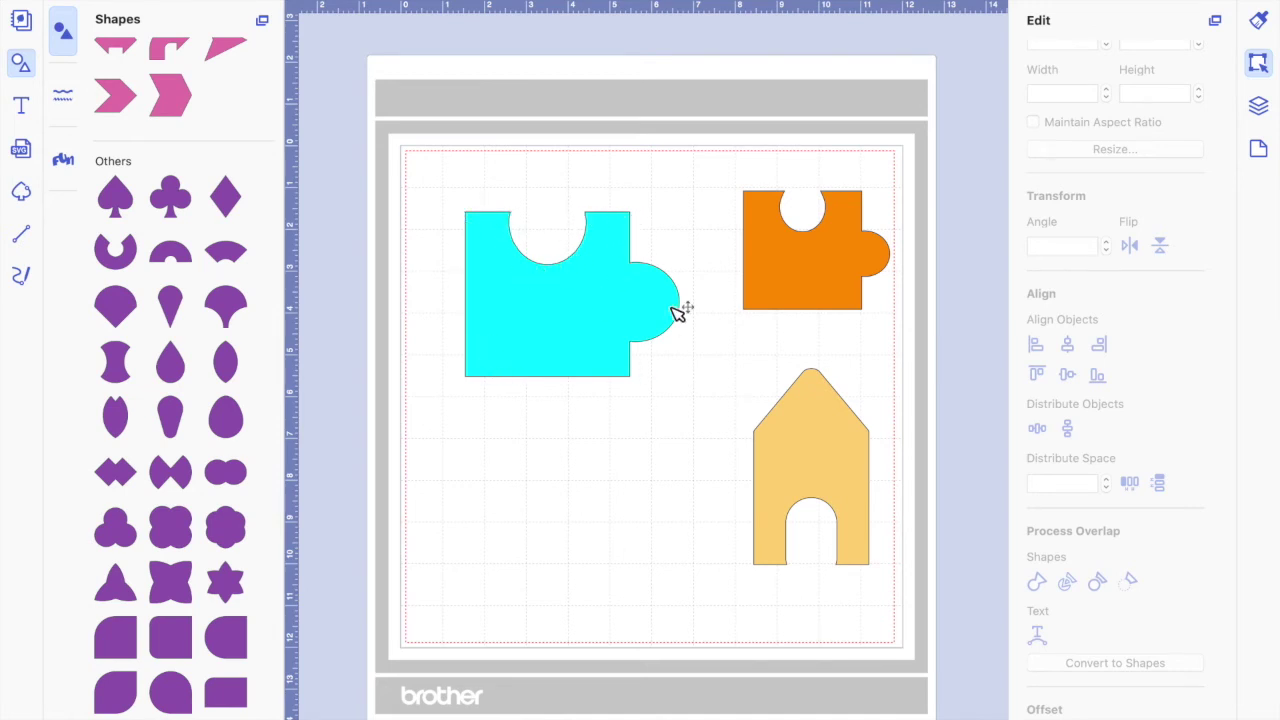
pyautogui.click(575, 313)
# Shrink the cyan puzzle piece to about 3.50 by 2.69 and move it up and right
pyautogui.moveTo(678, 376); pyautogui.dragTo(614, 369)
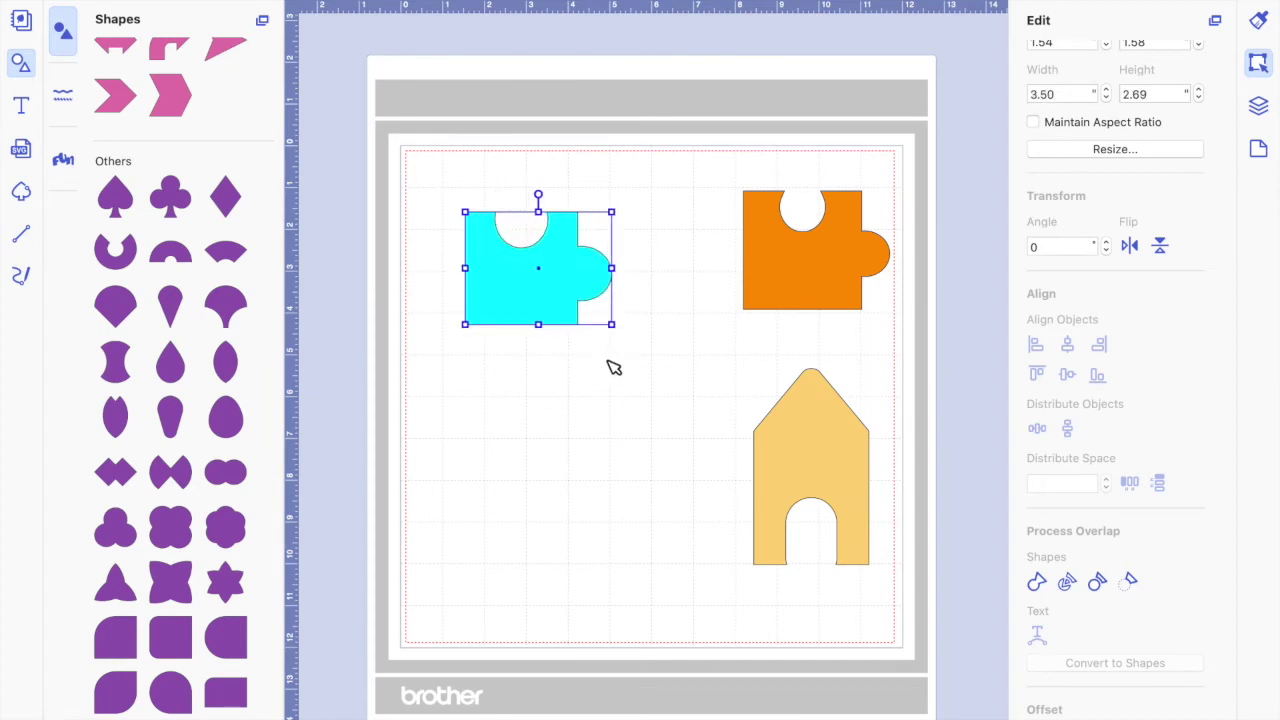
pyautogui.moveTo(549, 293); pyautogui.dragTo(589, 268)
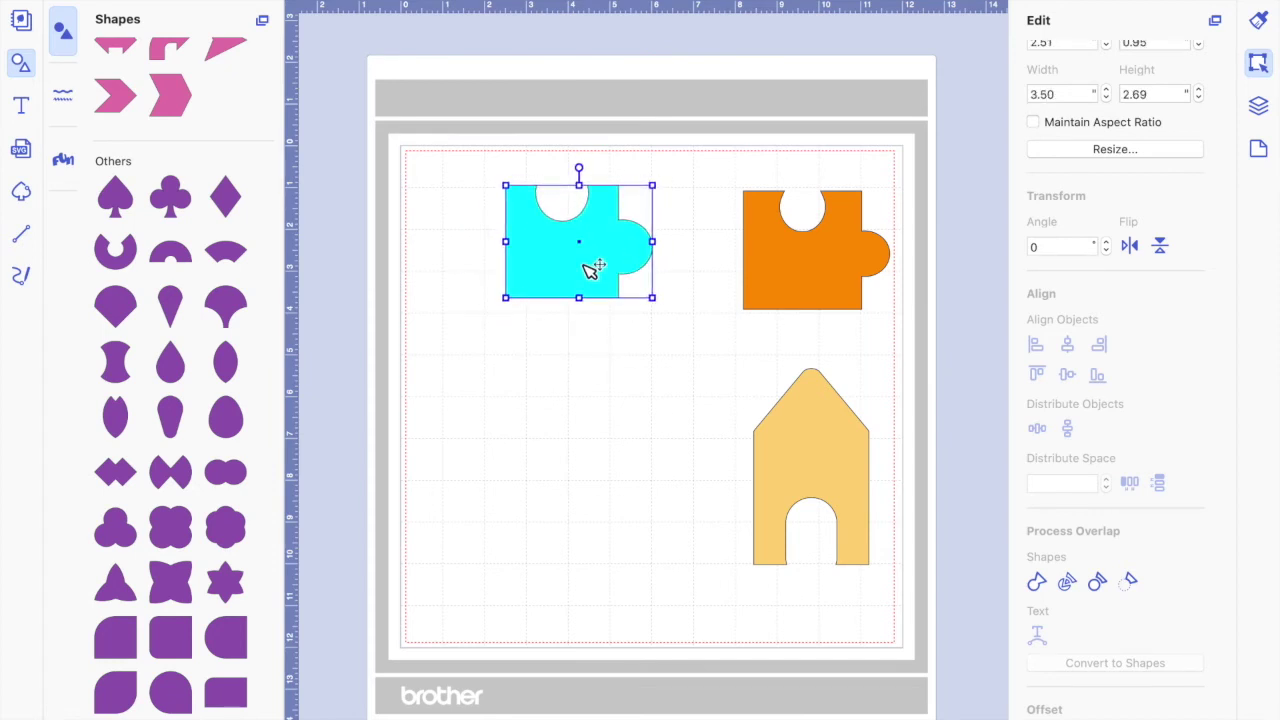
pyautogui.click(835, 449)
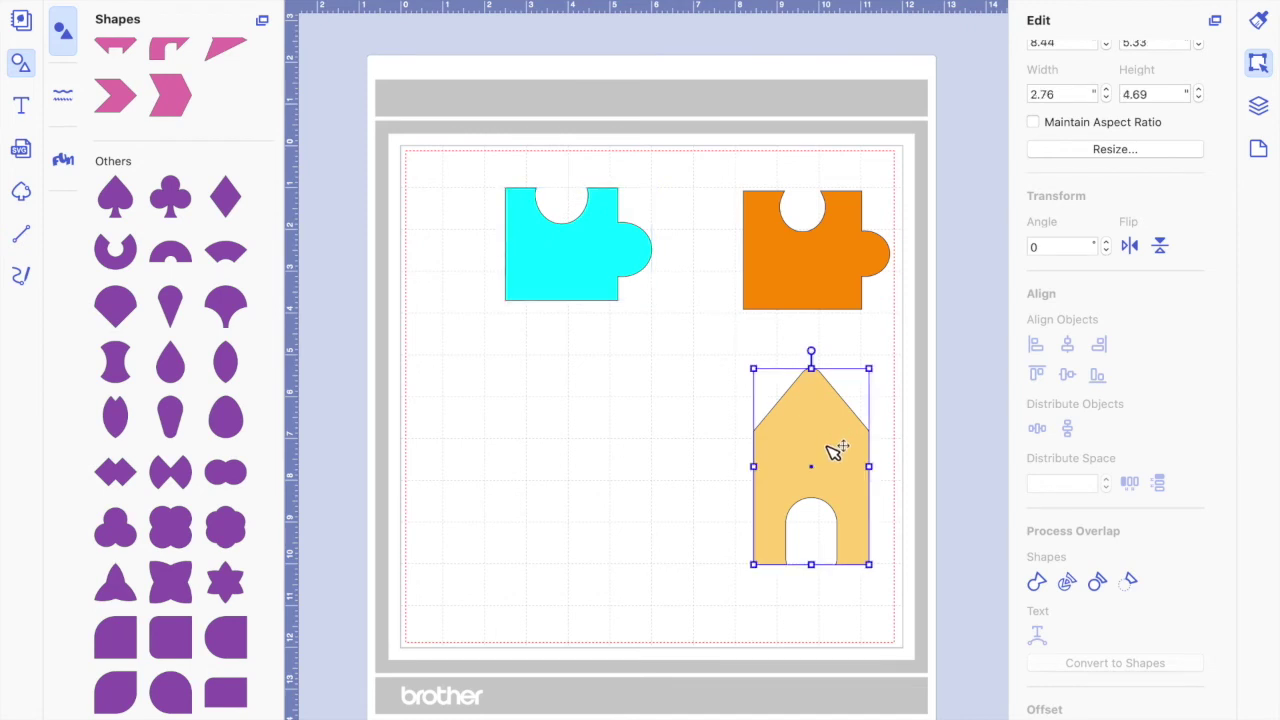
pyautogui.click(563, 450)
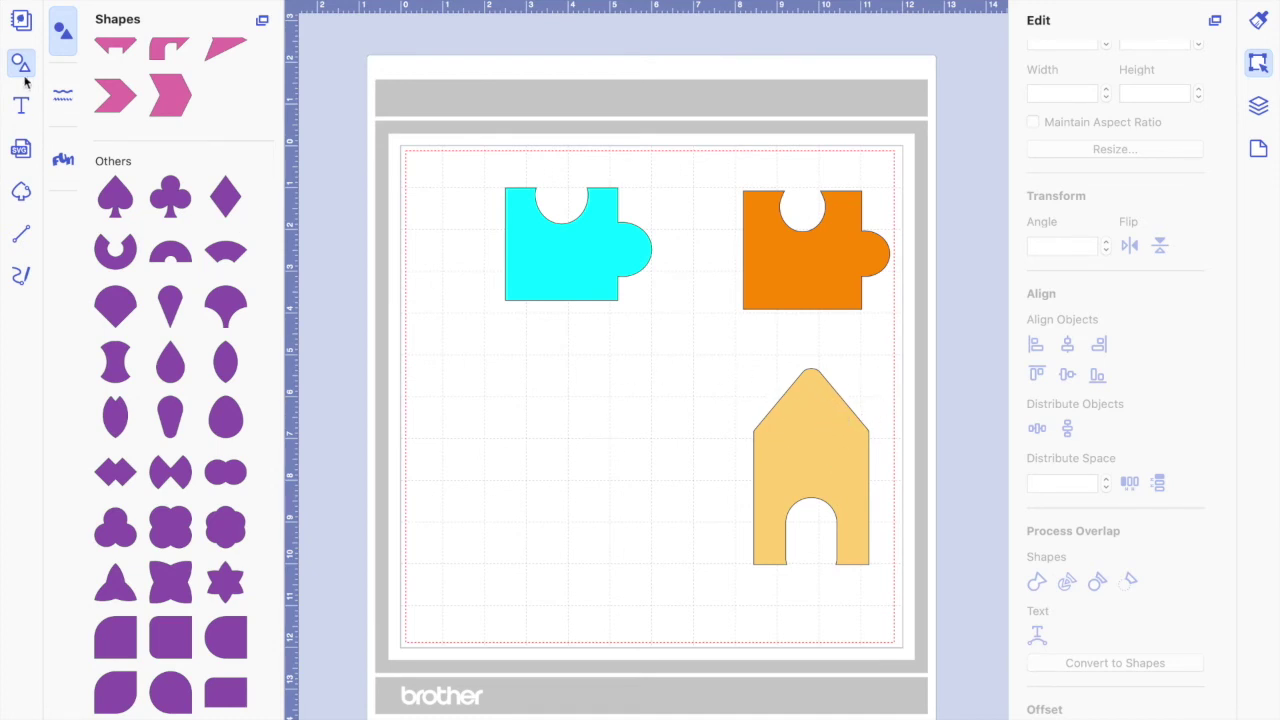
# Add a rectangle and resize it to 2.68 by 3.84 inches below the cyan piece
pyautogui.scroll(10, 171, 349)
pyautogui.scroll(-1, 170, 342)
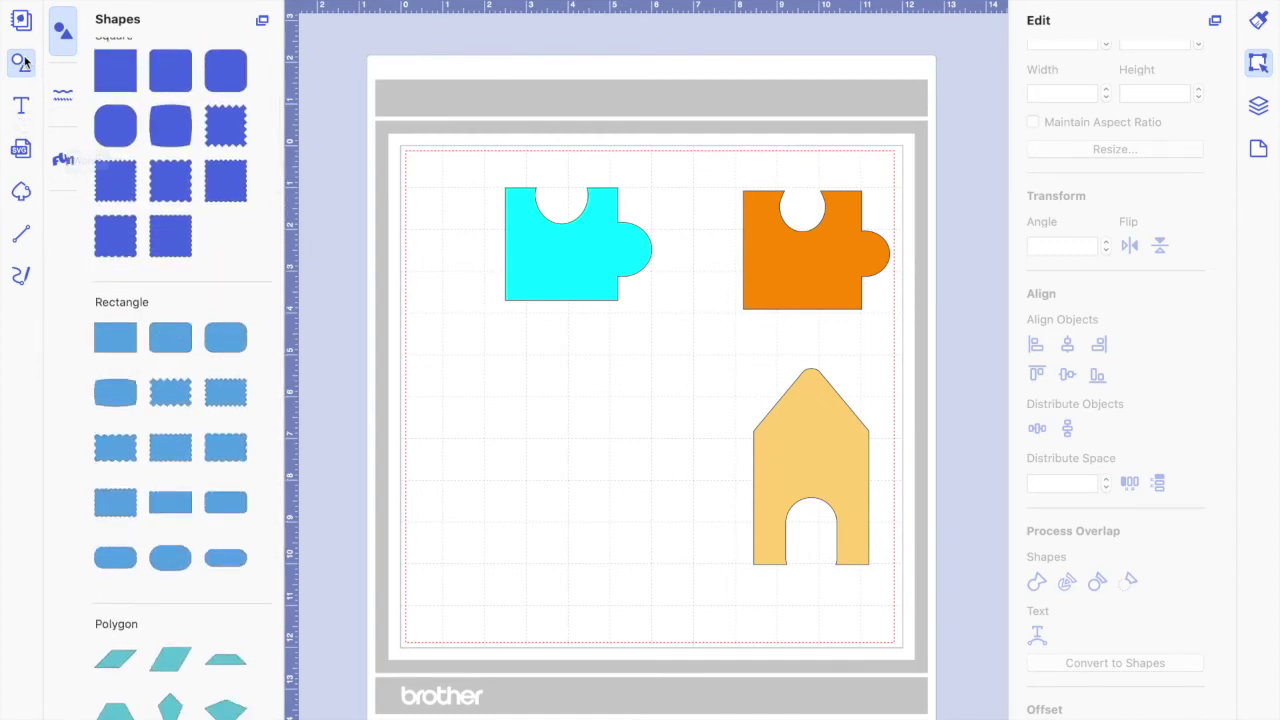
pyautogui.click(108, 337)
pyautogui.moveTo(486, 198); pyautogui.dragTo(583, 414)
pyautogui.moveTo(534, 473); pyautogui.dragTo(534, 519)
pyautogui.moveTo(563, 449); pyautogui.dragTo(580, 480)
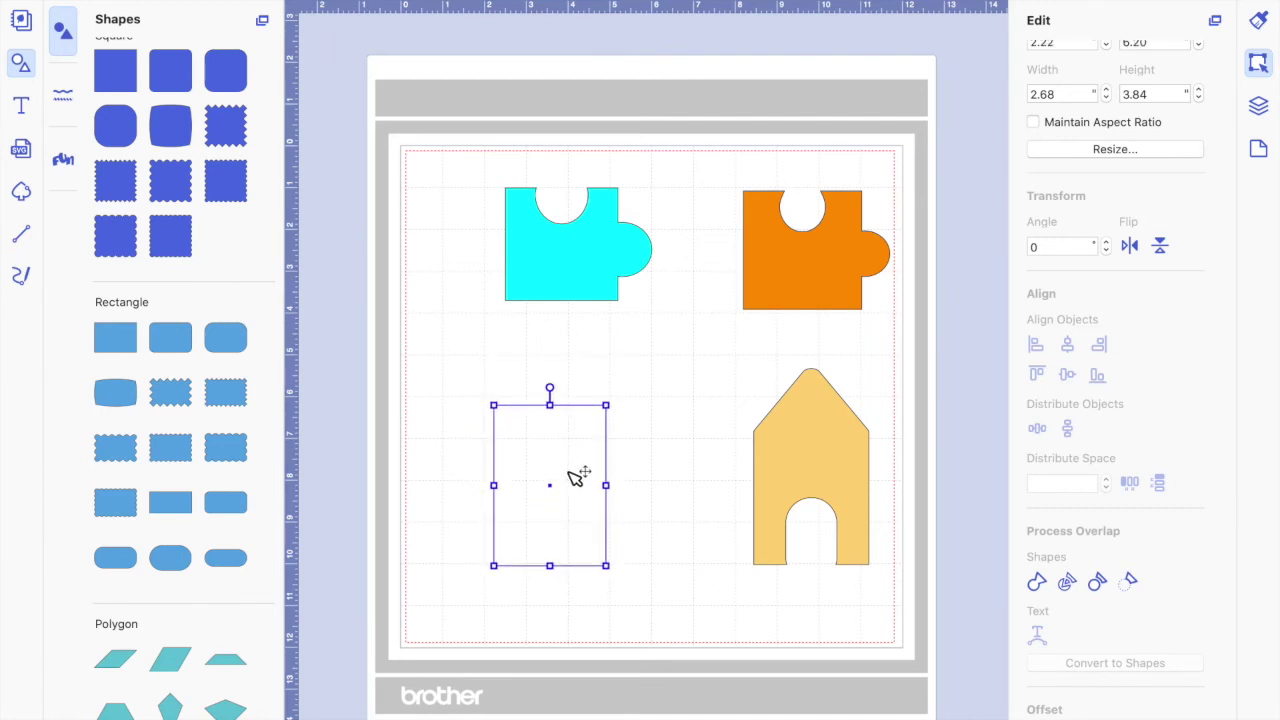
pyautogui.click(597, 371)
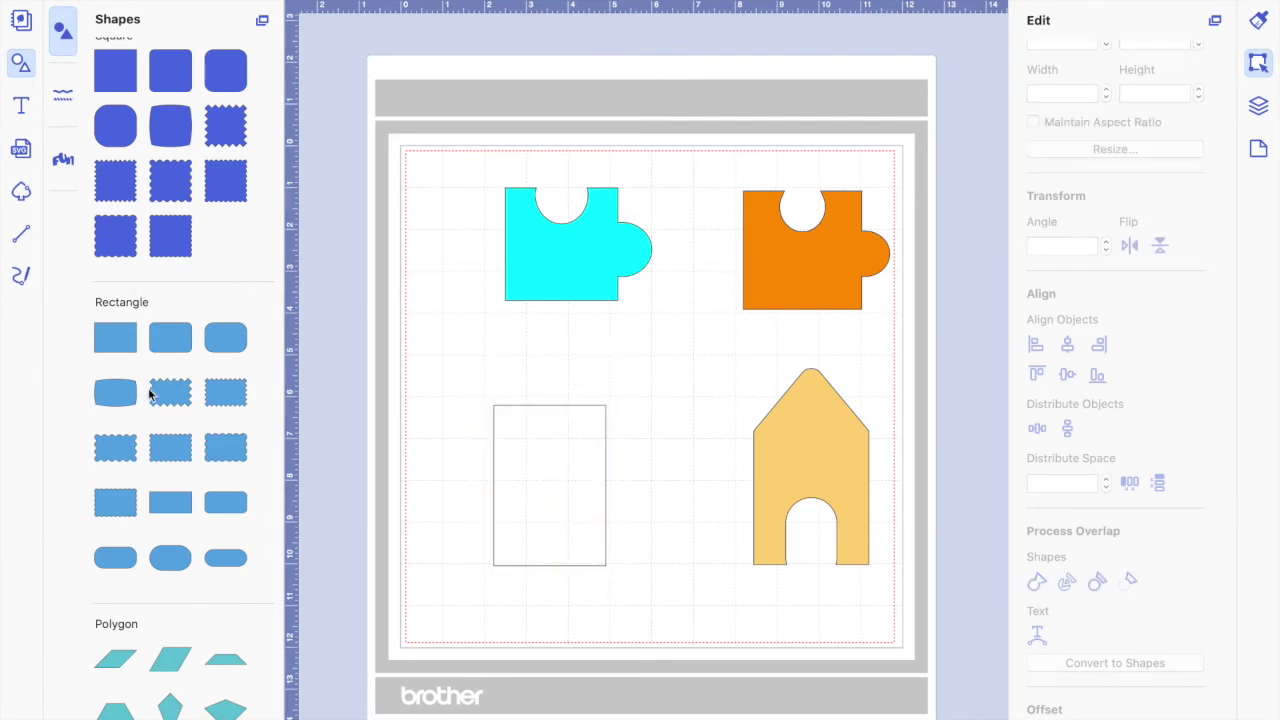
# Add a 3.94 by 3.50-inch triangle resting on the rectangle's top edge
pyautogui.scroll(-10, 166, 319)
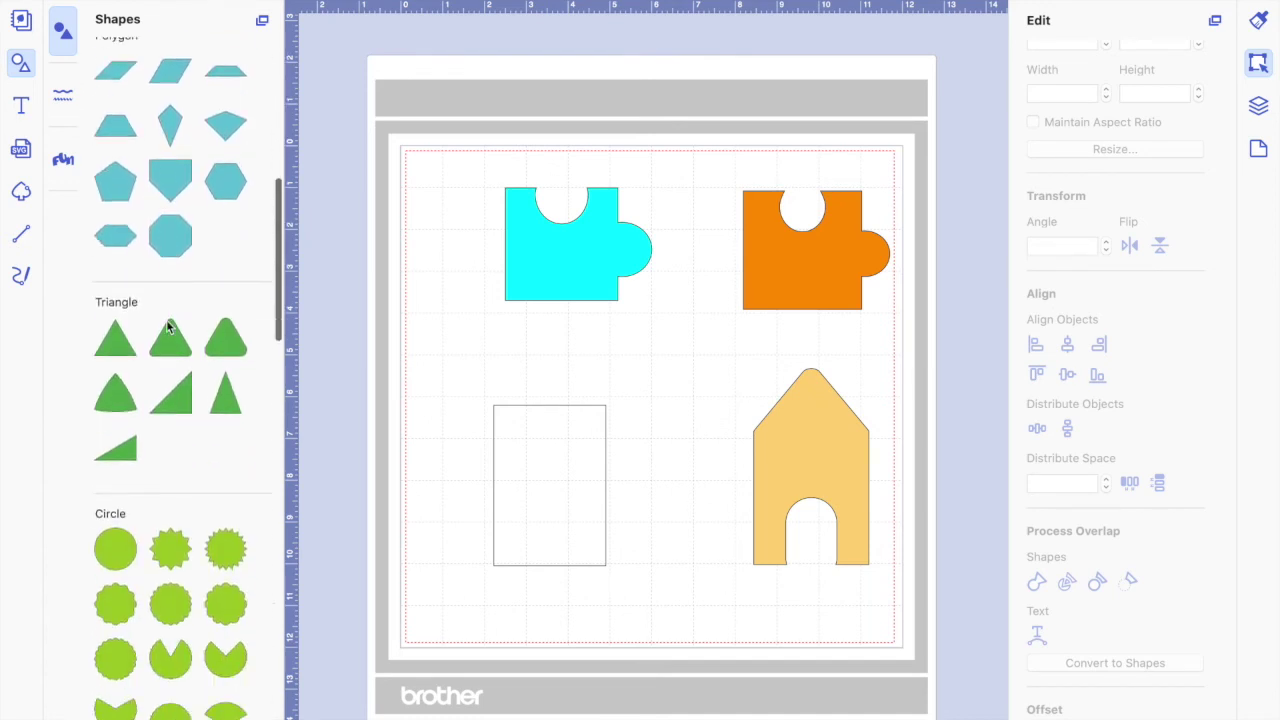
pyautogui.click(166, 319)
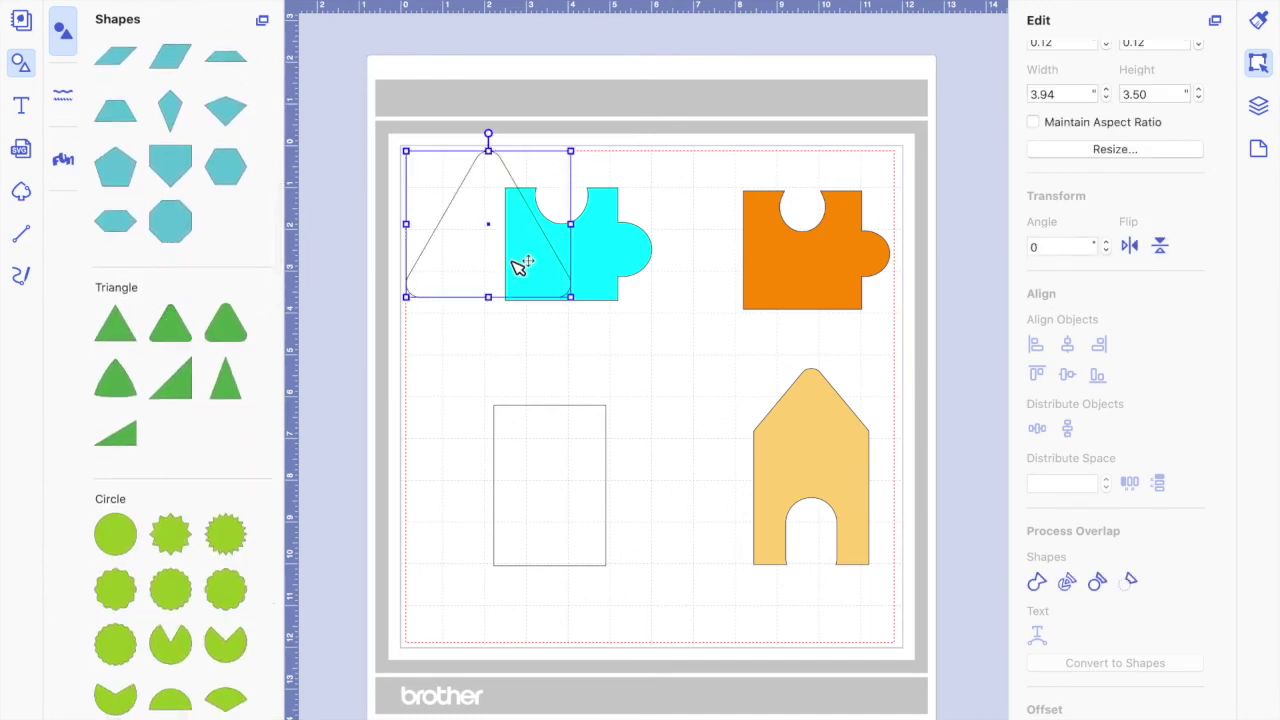
pyautogui.moveTo(556, 326); pyautogui.dragTo(586, 394)
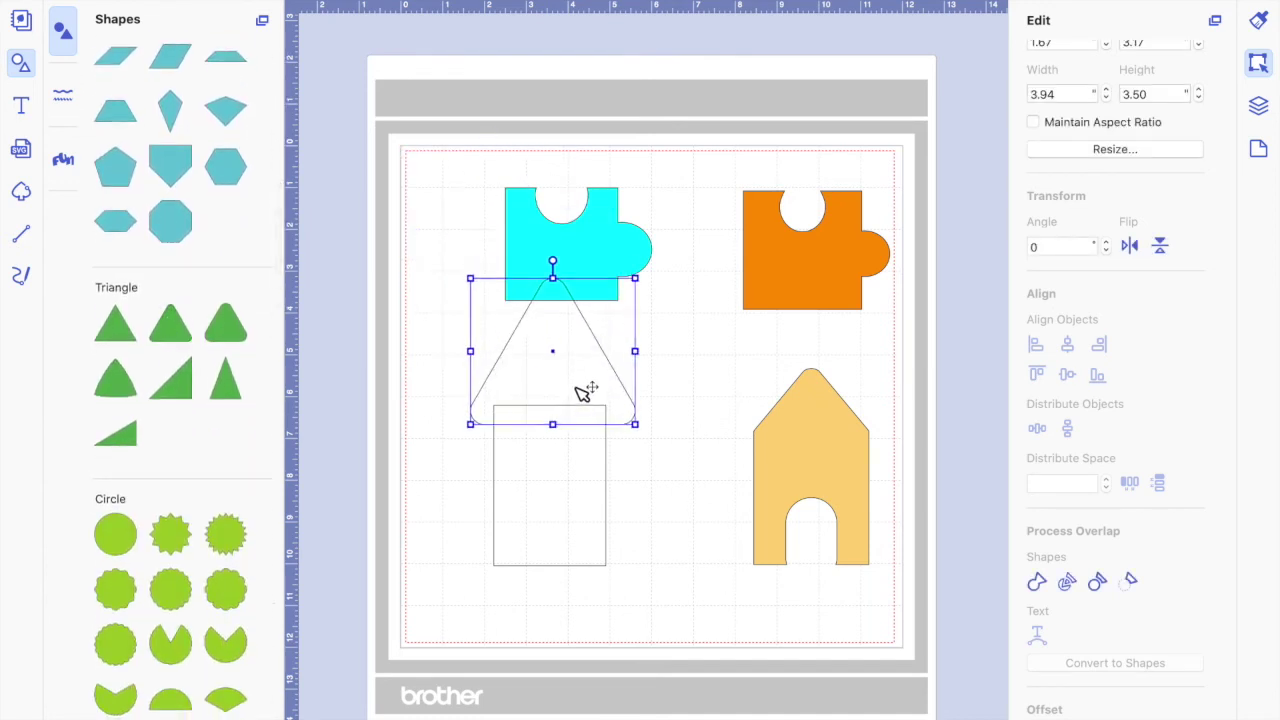
# Narrow the triangle and centre it horizontally over the rectangle as a roof
pyautogui.click(558, 520)
pyautogui.click(628, 404)
pyautogui.moveTo(632, 412); pyautogui.dragTo(587, 415)
pyautogui.moveTo(644, 508); pyautogui.dragTo(503, 410)
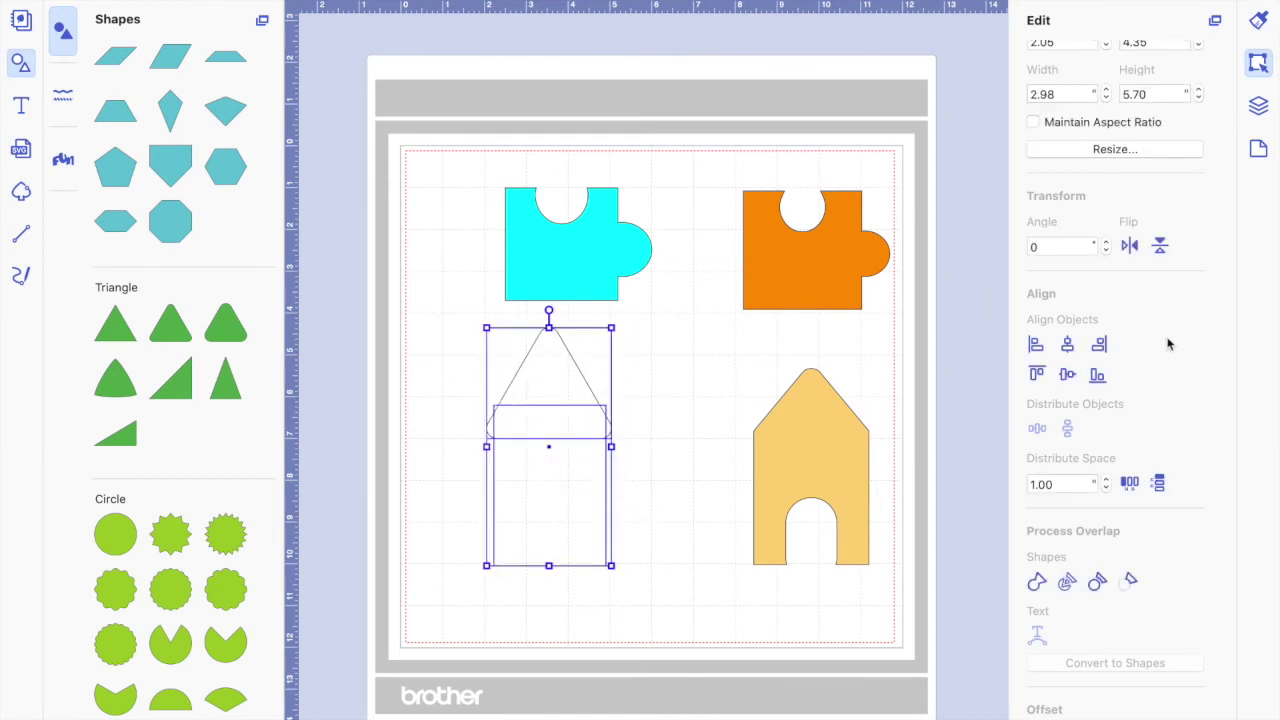
pyautogui.click(1068, 345)
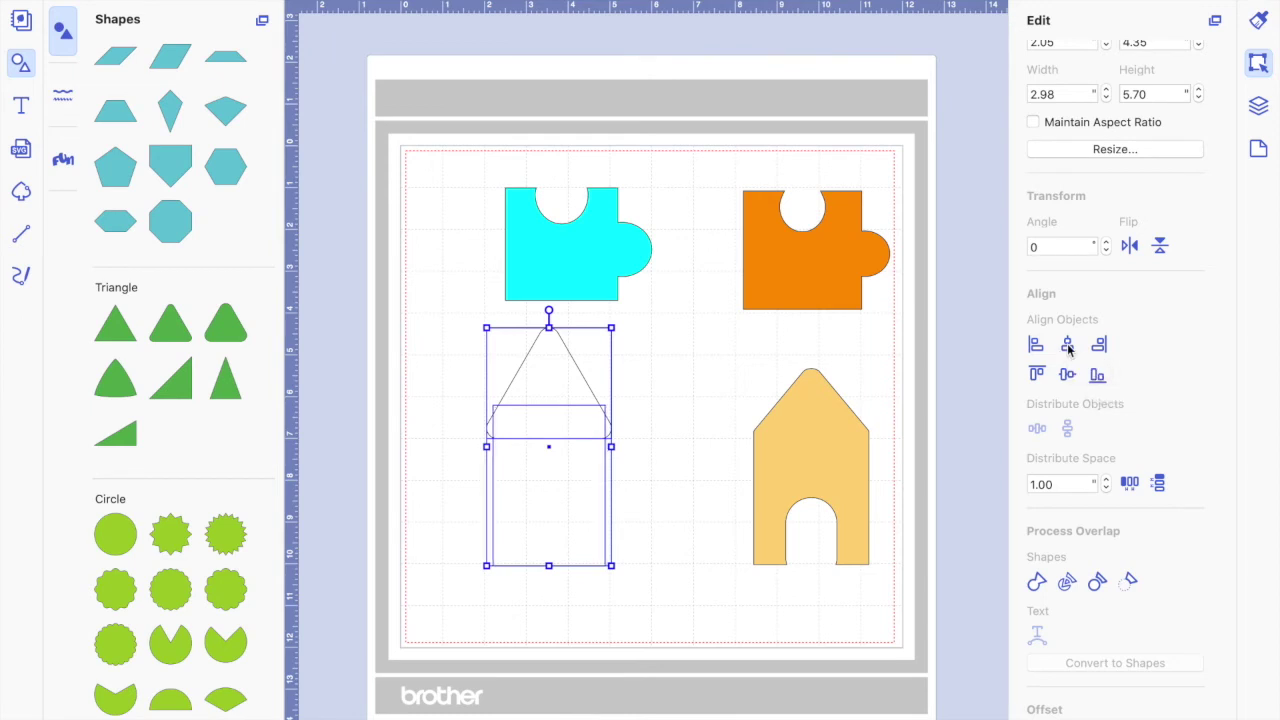
pyautogui.click(698, 404)
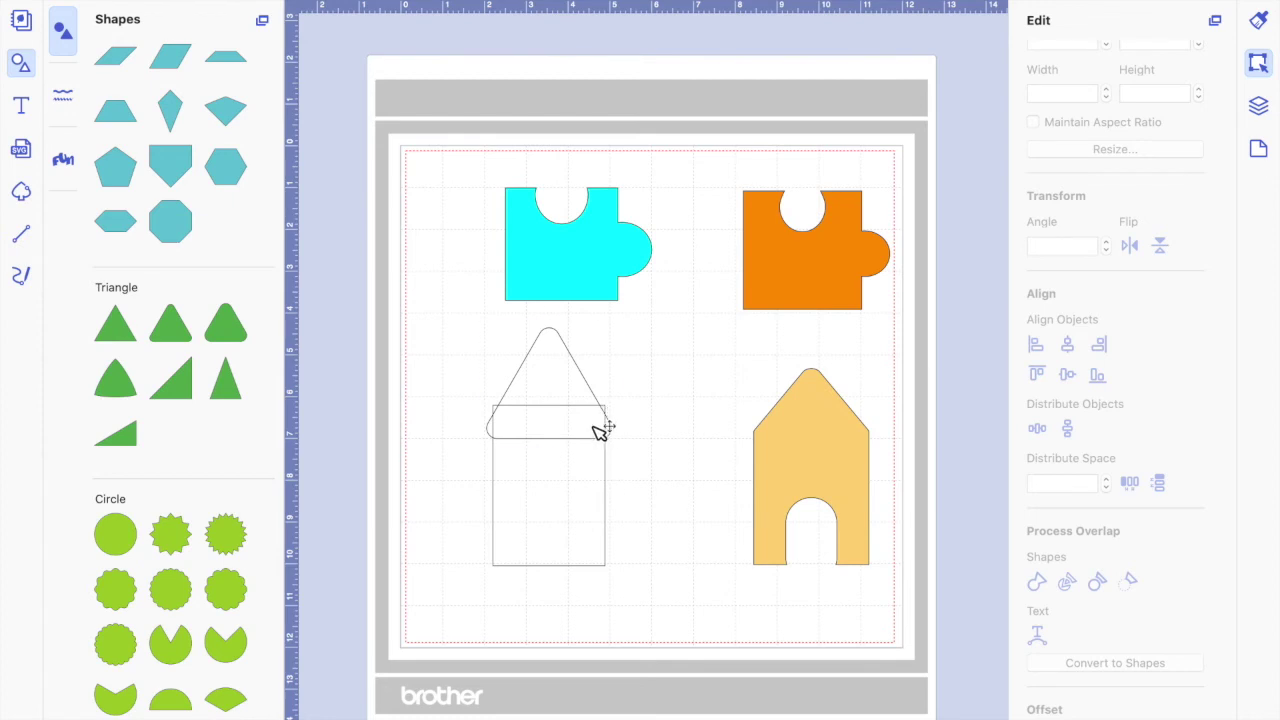
# Nudge the triangle roof up four steps over the rectangle's top
pyautogui.click(600, 431)
pyautogui.press('Up')
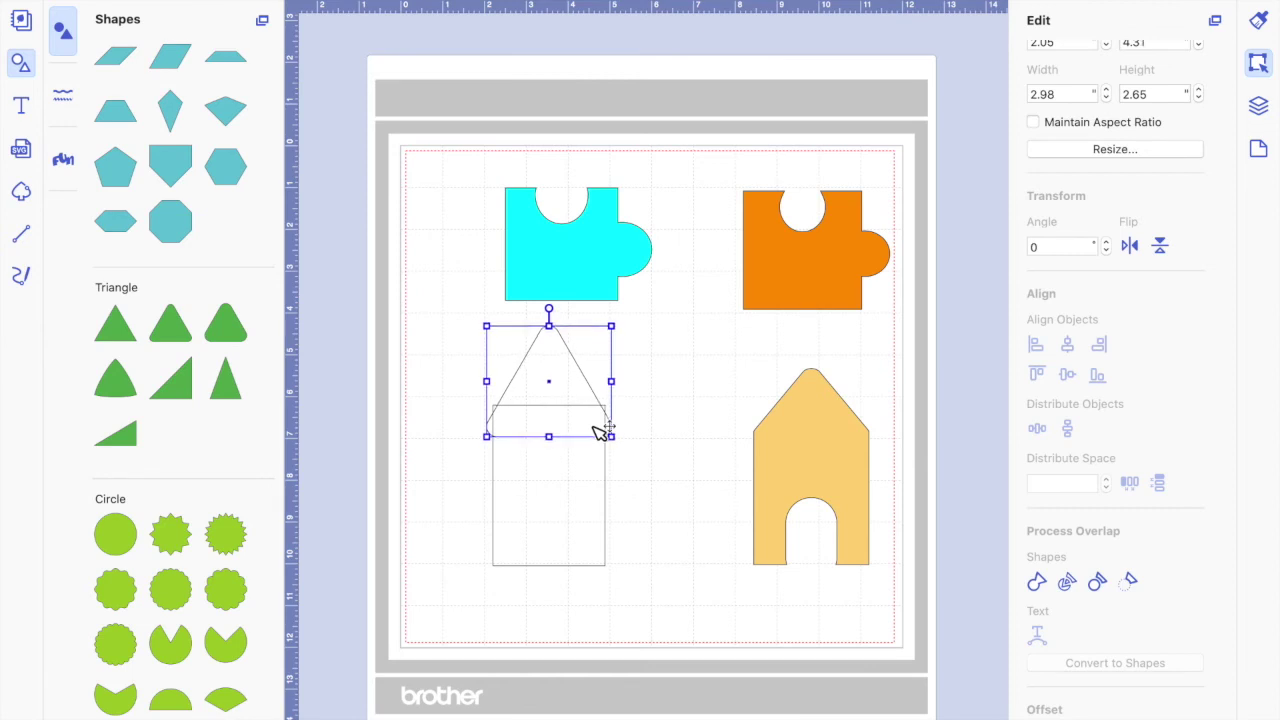
pyautogui.press('Up')
pyautogui.press('Up')
pyautogui.press('Up')
pyautogui.press('Up')
pyautogui.press('Up')
pyautogui.press('Up')
pyautogui.press('Up')
pyautogui.press('Up')
pyautogui.press('Up')
pyautogui.press('Up')
pyautogui.press('Up')
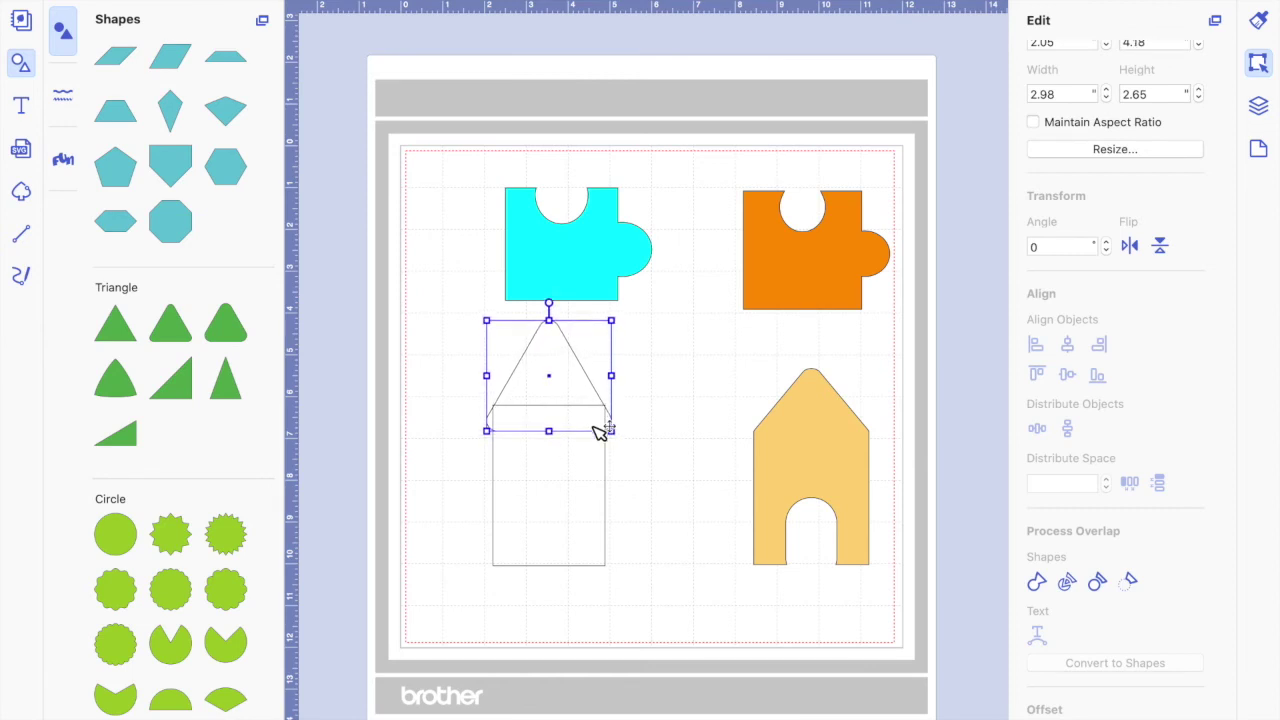
pyautogui.press('Up')
pyautogui.press('Up')
pyautogui.press('Up')
pyautogui.press('Up')
pyautogui.press('Up')
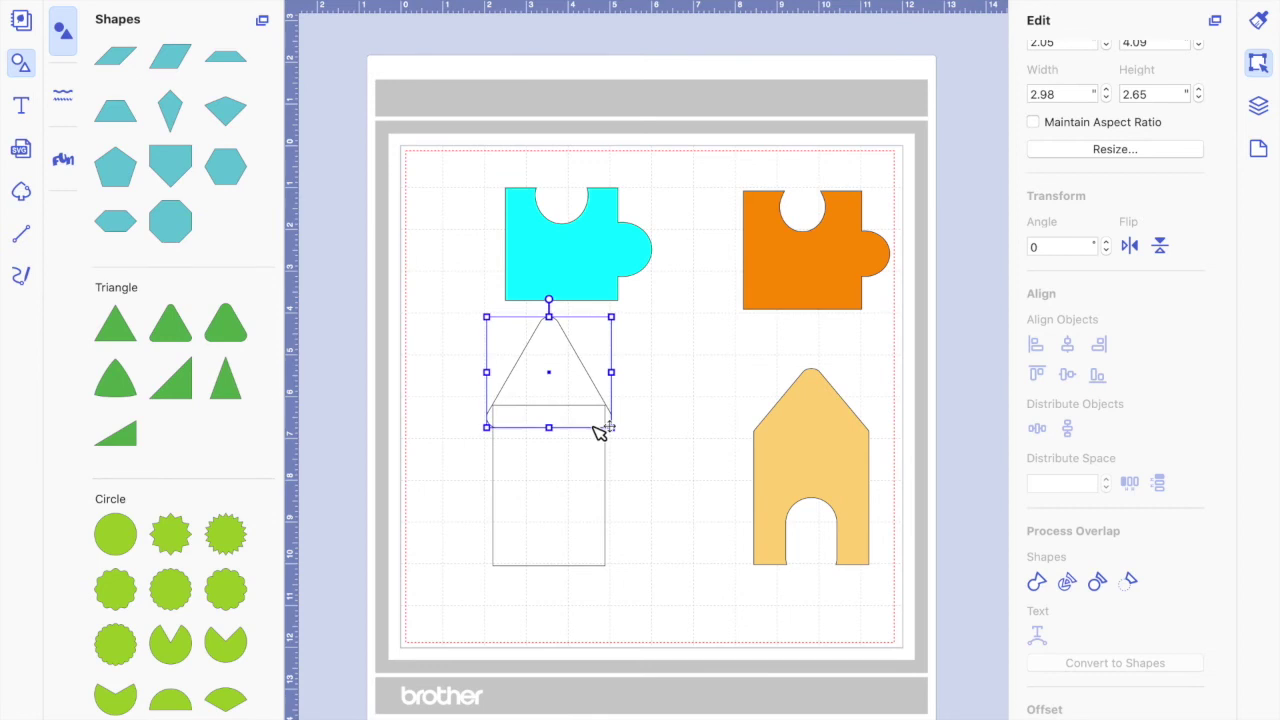
pyautogui.press('Up')
pyautogui.press('Up')
pyautogui.press('Up')
pyautogui.press('Up')
pyautogui.press('Up')
pyautogui.click(658, 443)
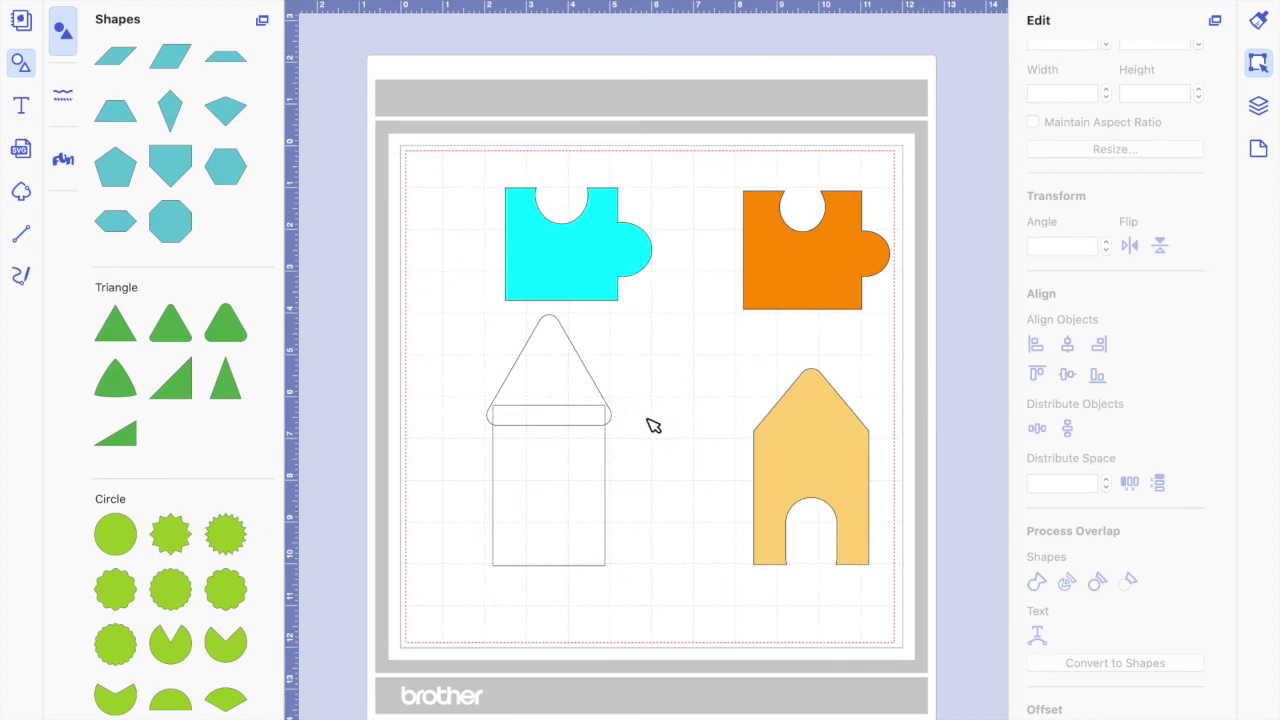
# Select the triangle and rectangle together, about 2.98 by 6.01 inches overall
pyautogui.moveTo(610, 432); pyautogui.dragTo(482, 390)
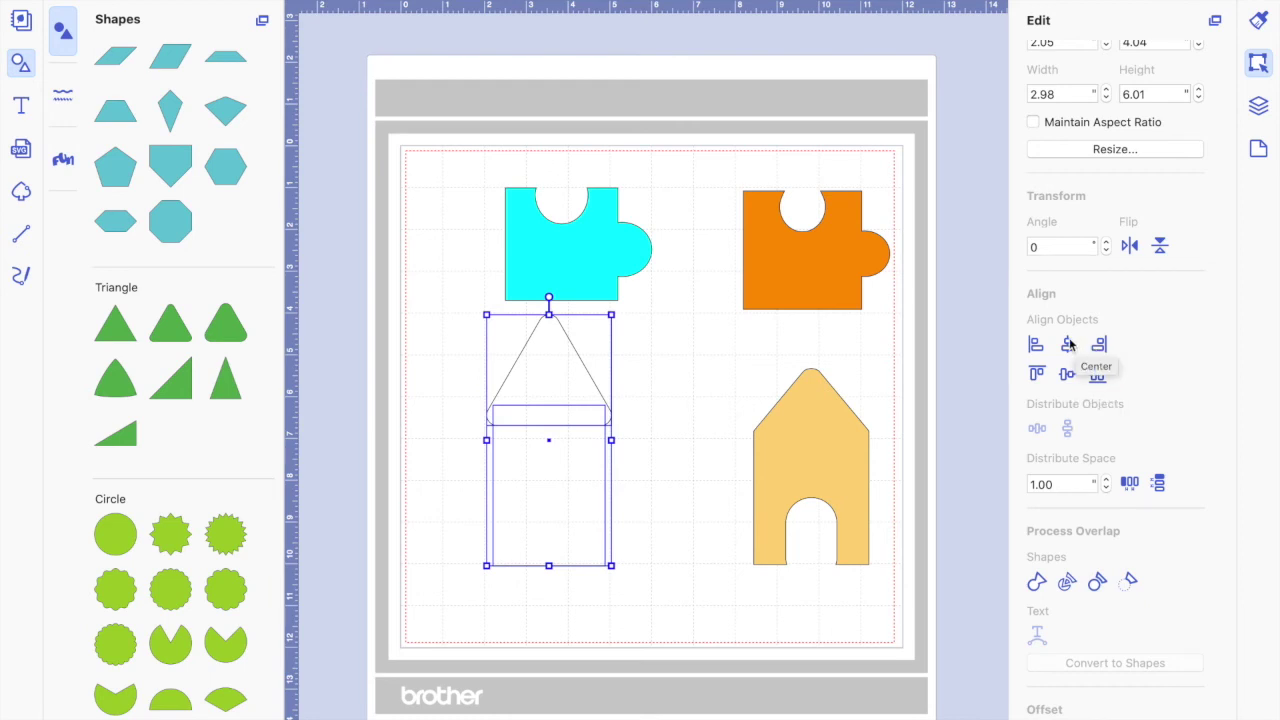
pyautogui.click(700, 444)
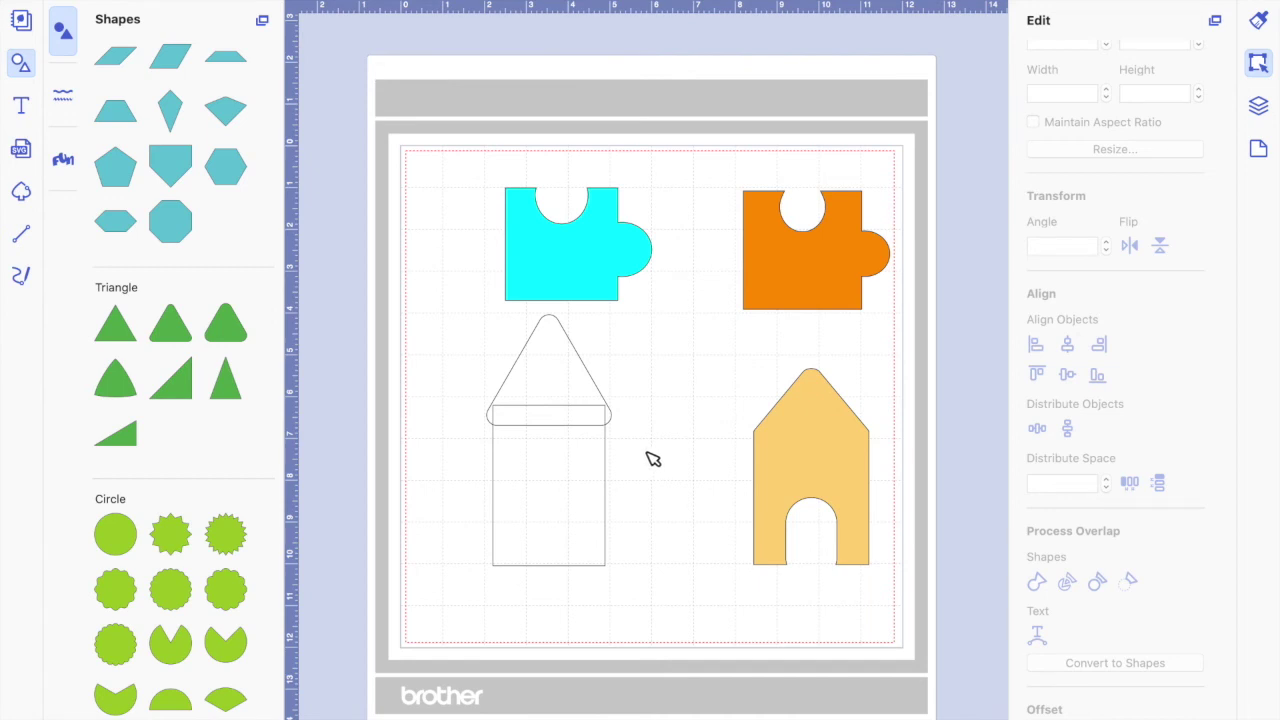
pyautogui.moveTo(638, 451); pyautogui.dragTo(486, 358)
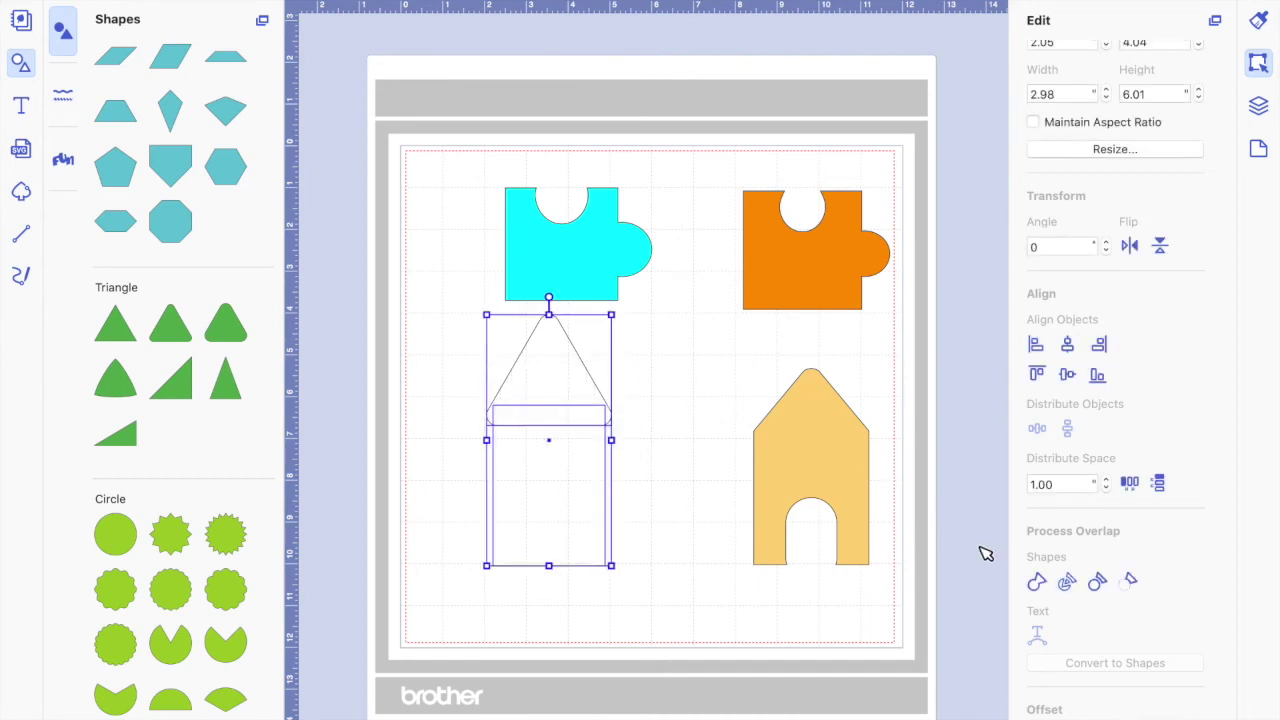
# Weld the triangle and rectangle into one house outline and shorten it to 5.03 inches tall
pyautogui.click(1036, 583)
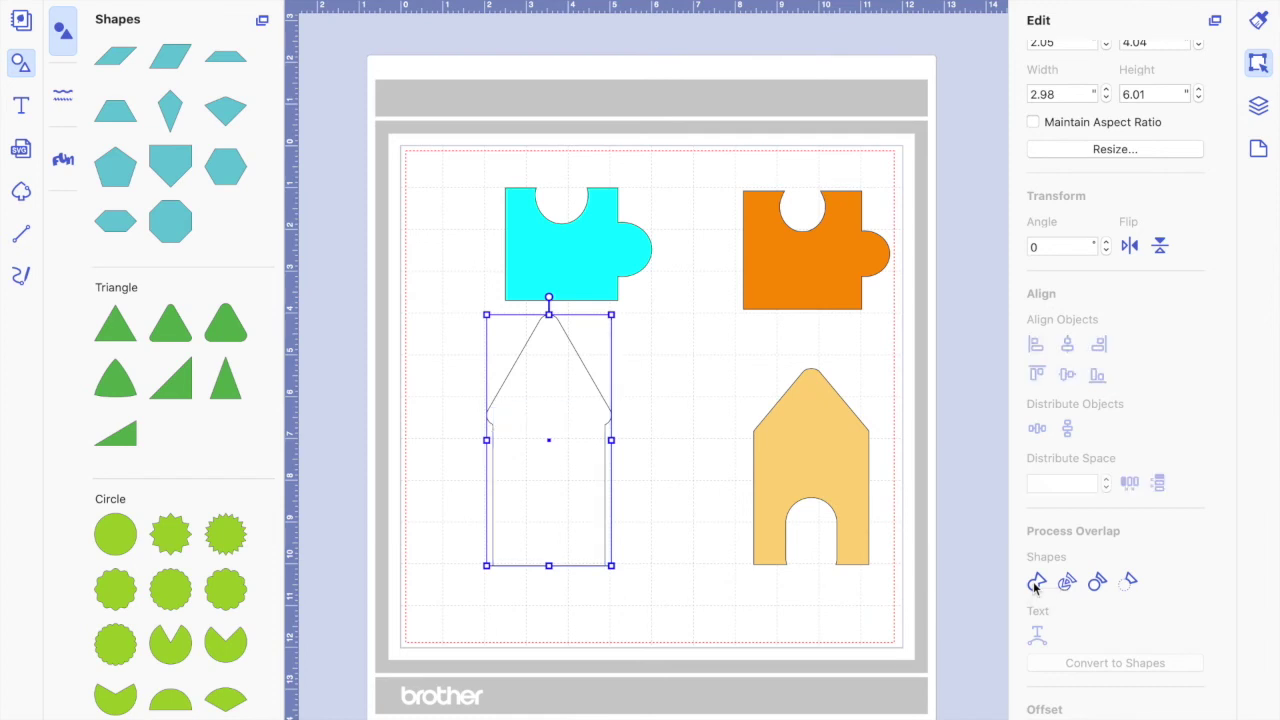
pyautogui.click(651, 449)
pyautogui.click(586, 440)
pyautogui.moveTo(548, 316); pyautogui.dragTo(548, 355)
pyautogui.click(651, 441)
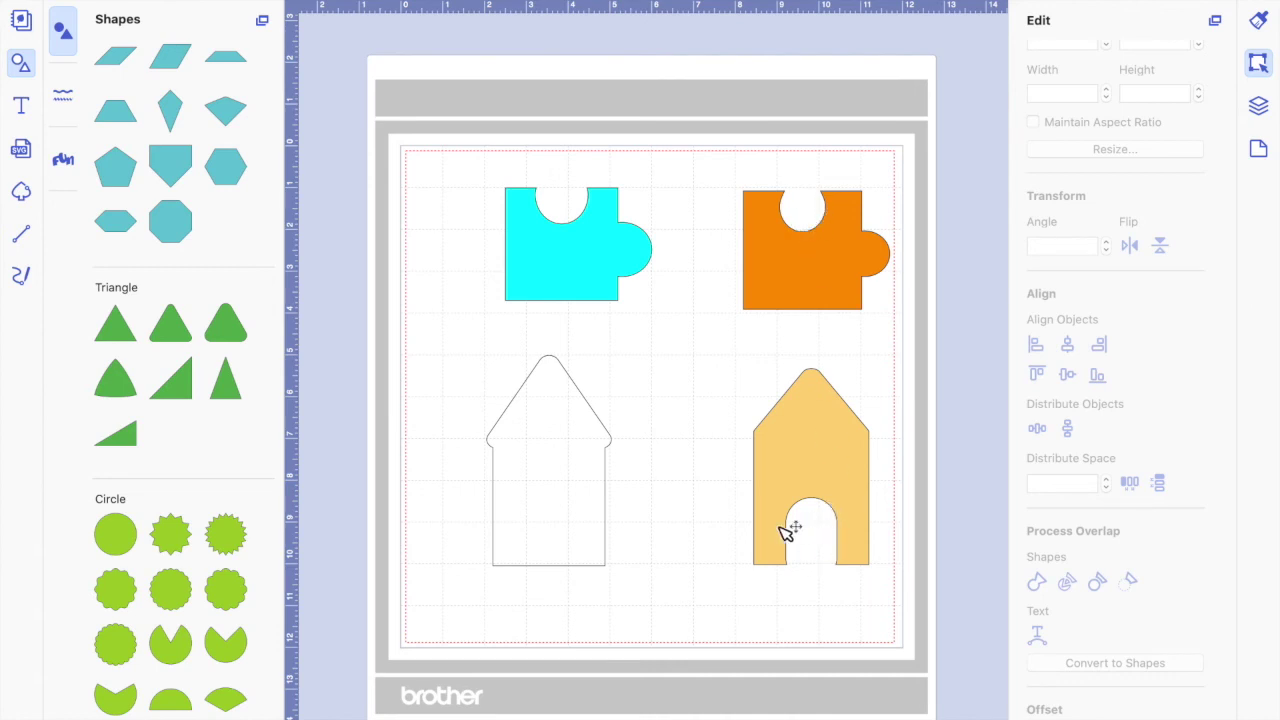
# Add a 3.94 by 2.36-inch rounded rectangle from the Shapes panel's Rectangle section
pyautogui.scroll(-15, 162, 512)
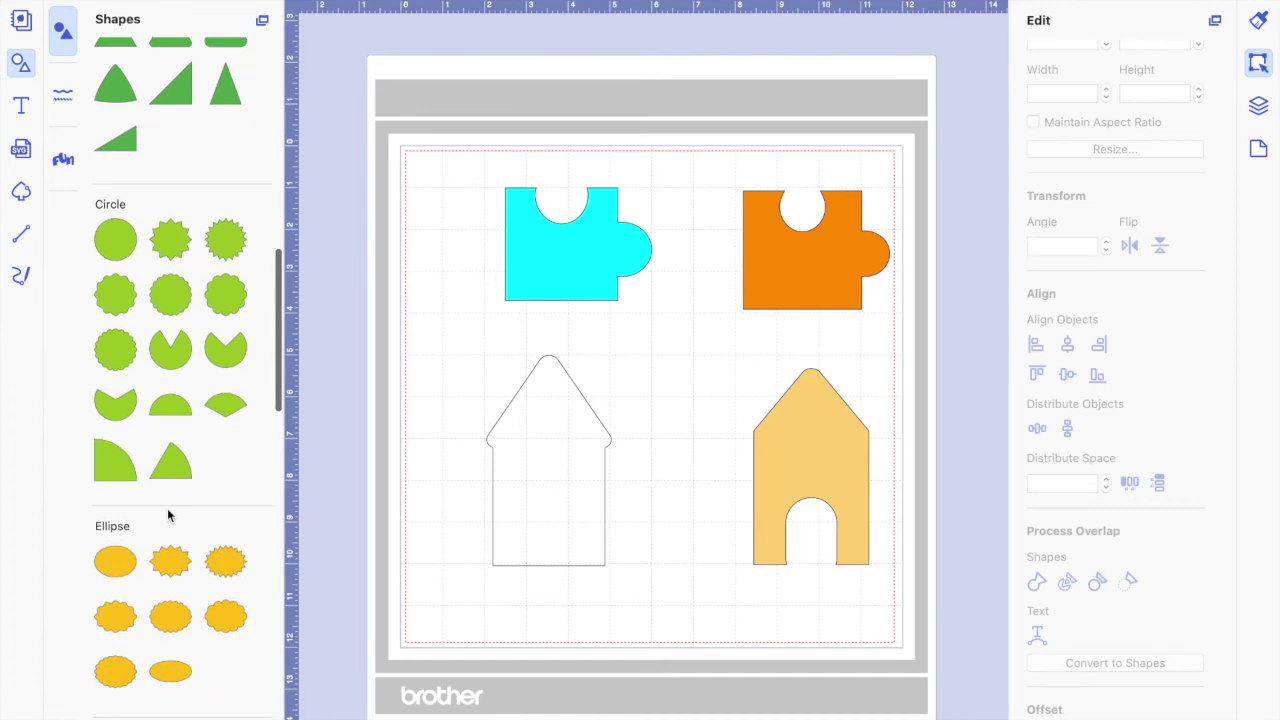
pyautogui.scroll(-15, 168, 515)
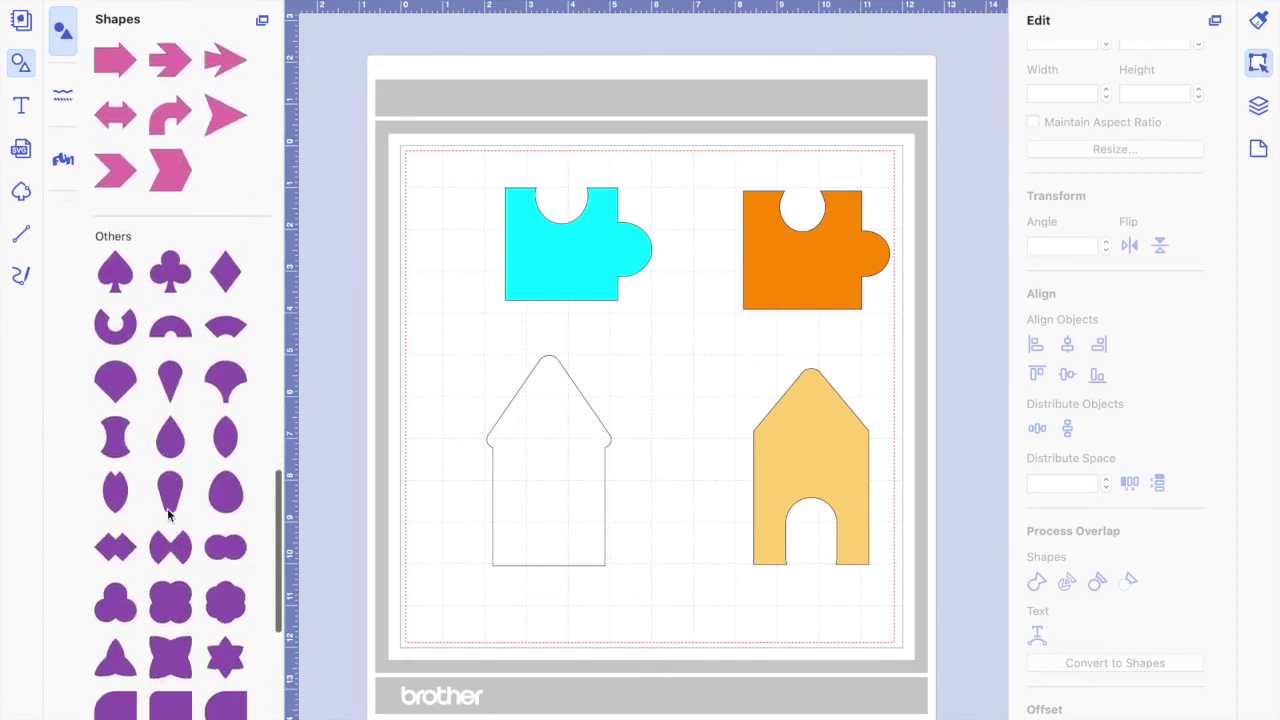
pyautogui.scroll(3, 168, 515)
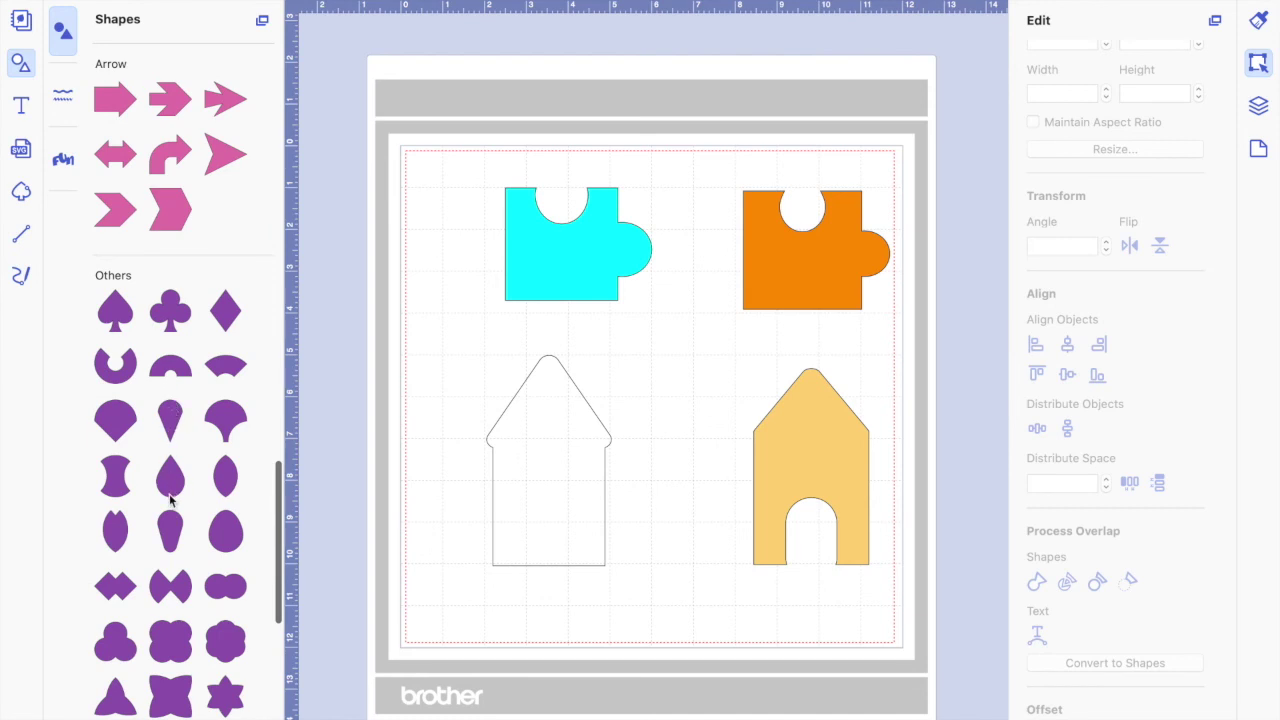
pyautogui.scroll(14, 202, 358)
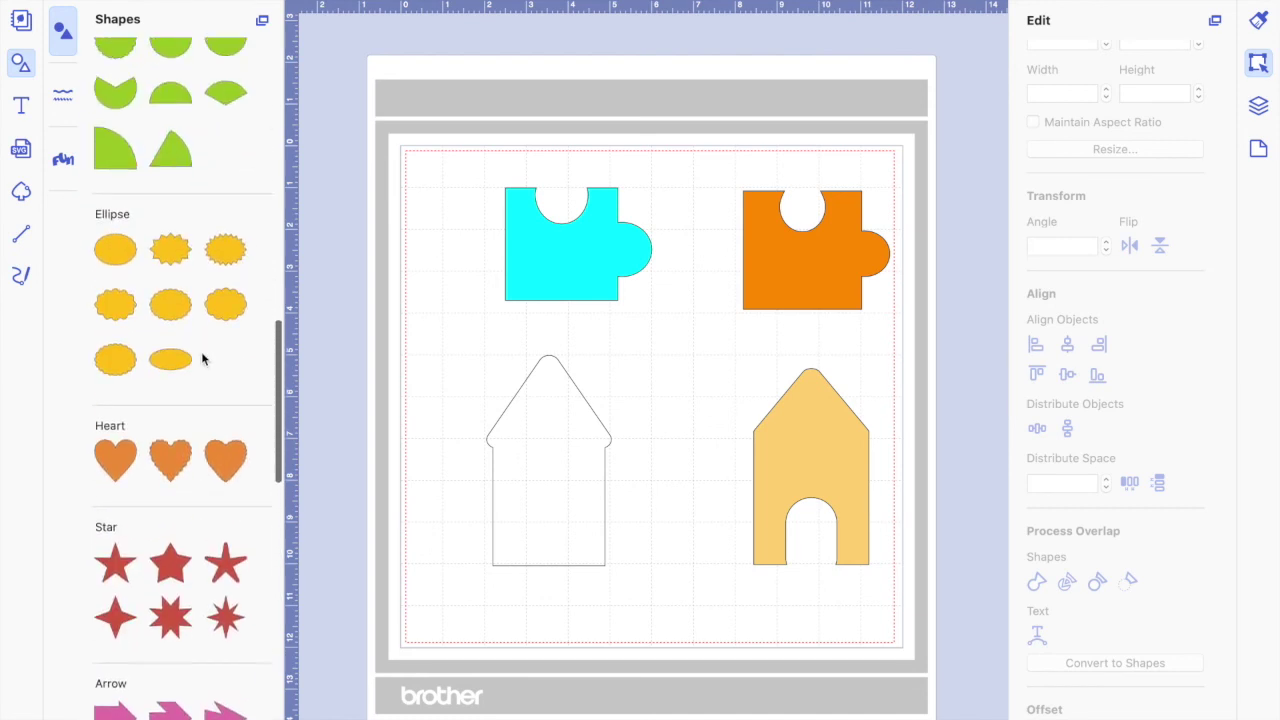
pyautogui.scroll(4, 202, 358)
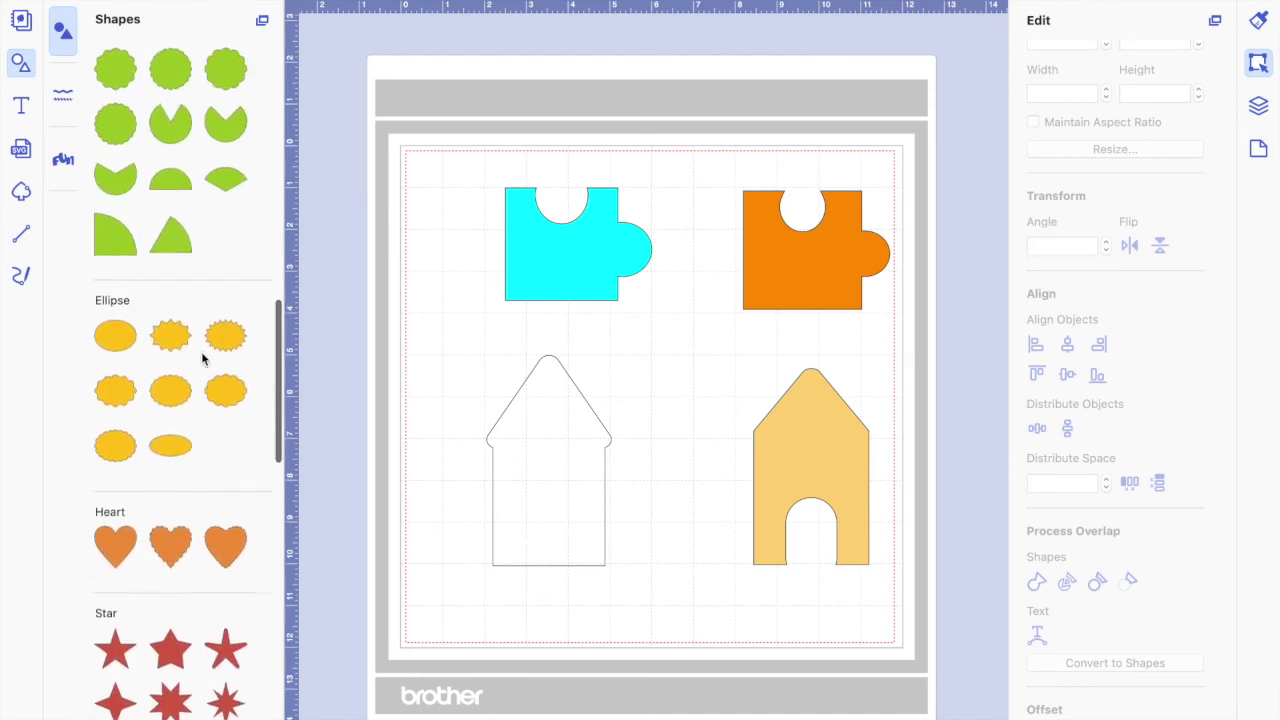
pyautogui.scroll(20, 202, 358)
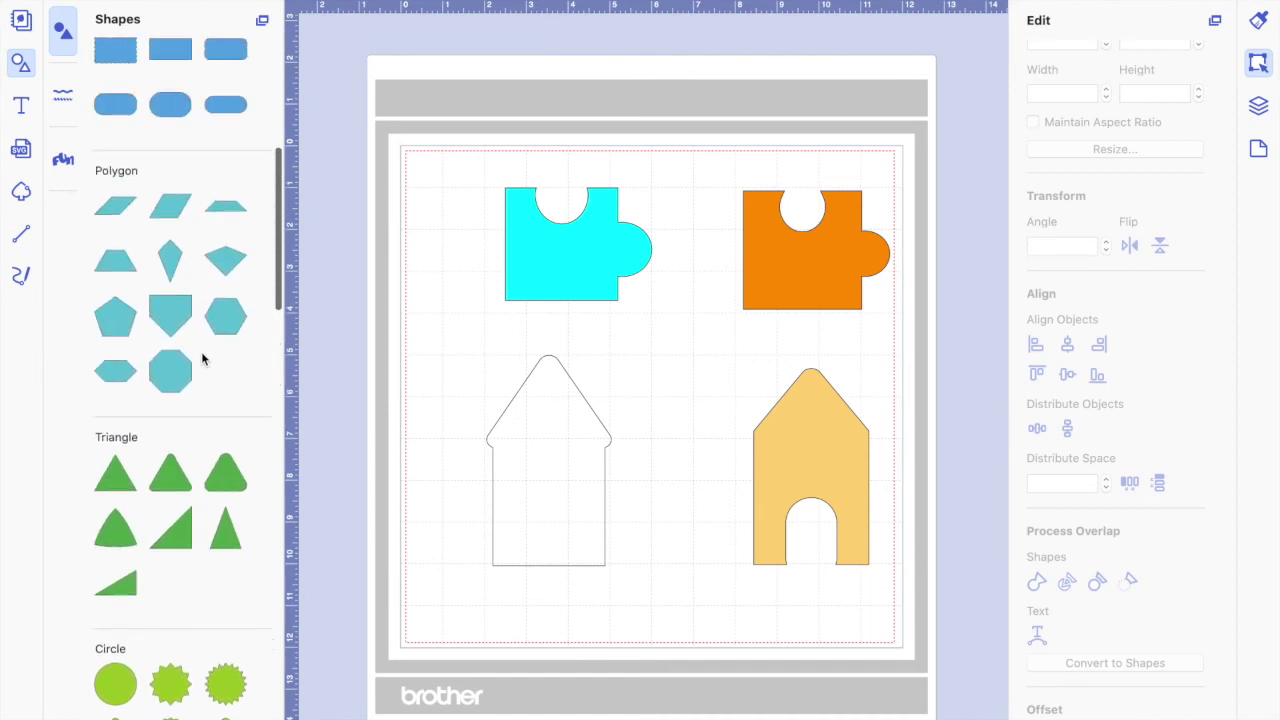
pyautogui.click(181, 345)
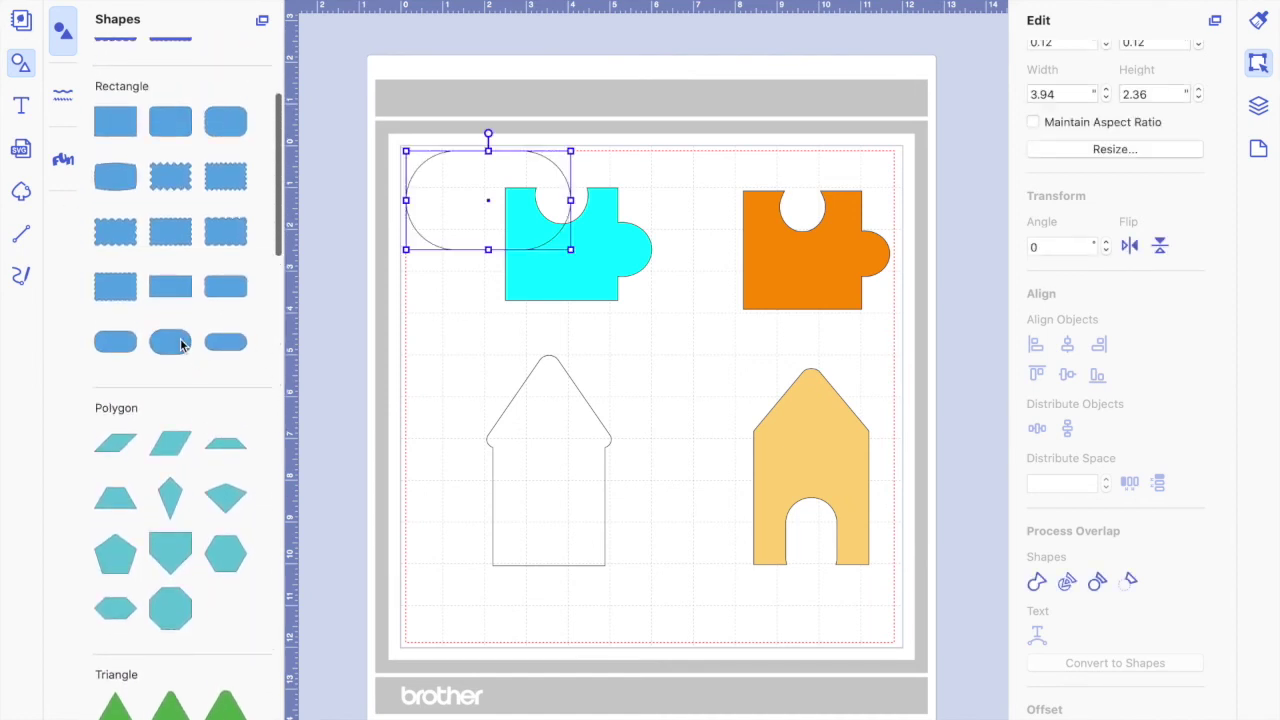
# Rotate the rounded rectangle upright, shrink it to 2.32 by 1.39, and centre it at the house base
pyautogui.moveTo(515, 230); pyautogui.dragTo(531, 314)
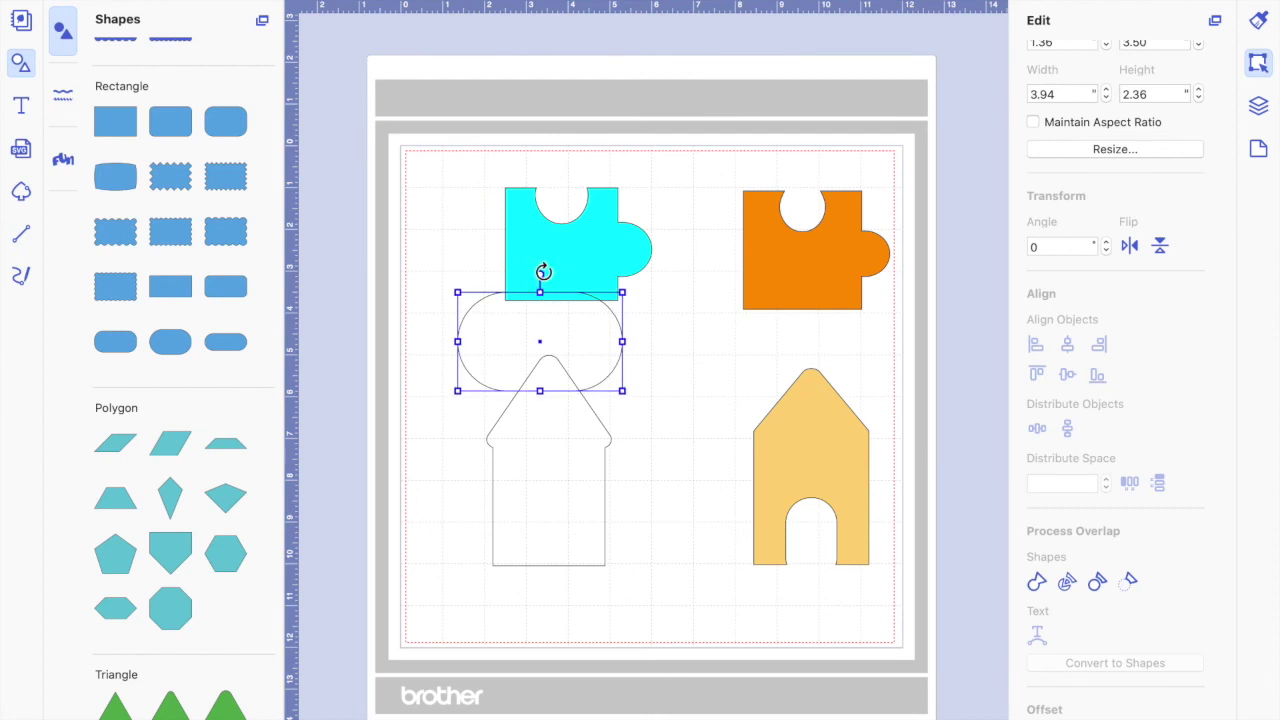
pyautogui.moveTo(543, 272); pyautogui.dragTo(586, 565)
pyautogui.moveTo(510, 476); pyautogui.dragTo(555, 511)
pyautogui.moveTo(662, 531); pyautogui.dragTo(457, 458)
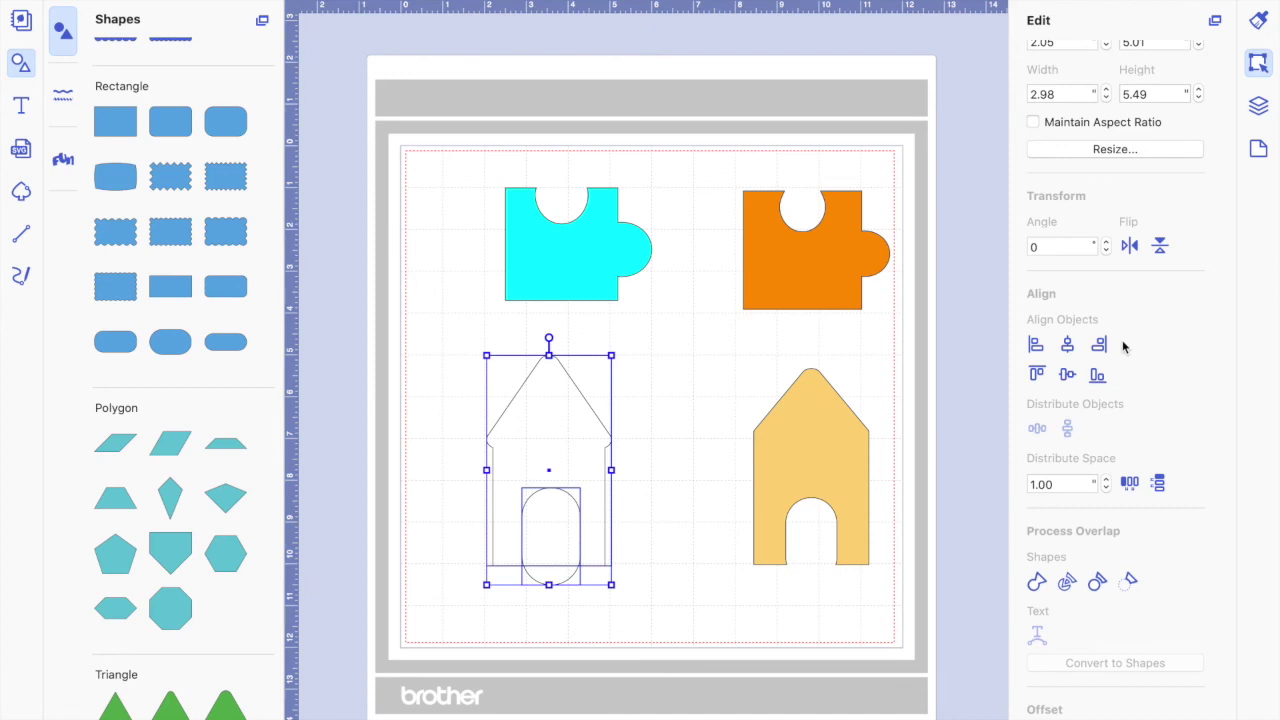
pyautogui.click(1067, 345)
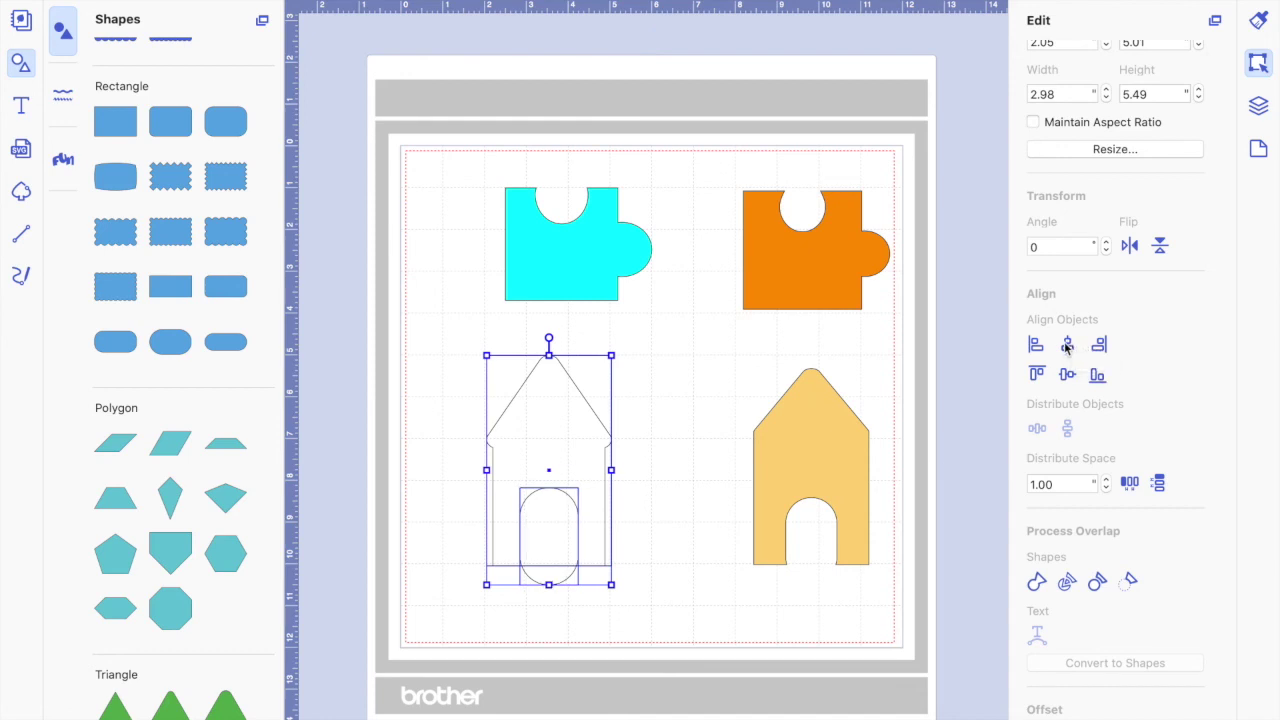
pyautogui.click(698, 476)
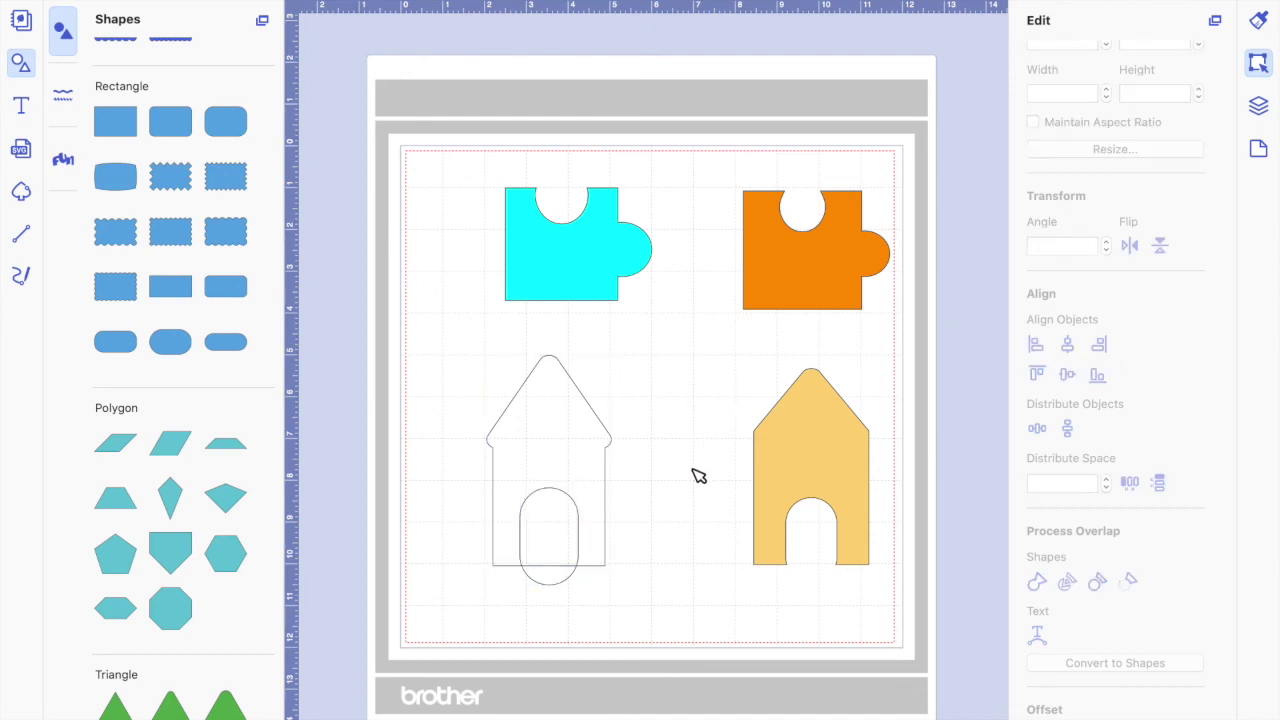
pyautogui.click(598, 437)
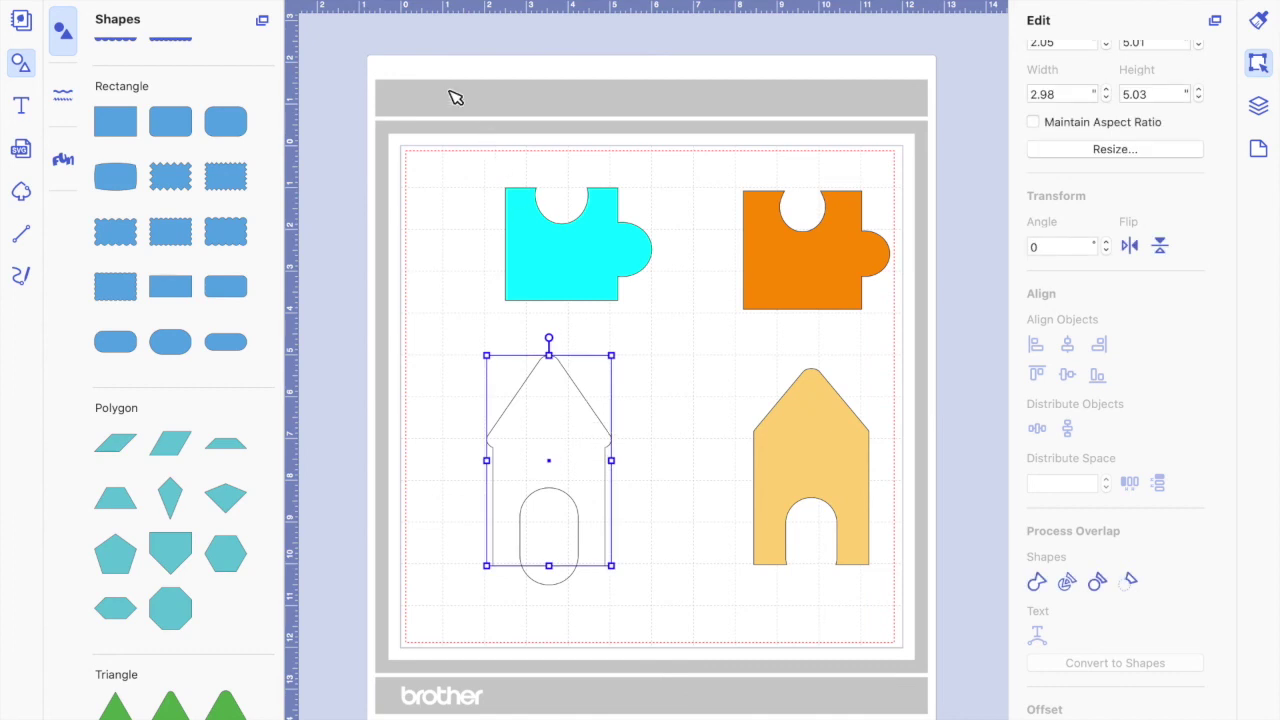
# Fill the house with Lemon yellow and the door with Bubblegum pink
pyautogui.click(405, 14)
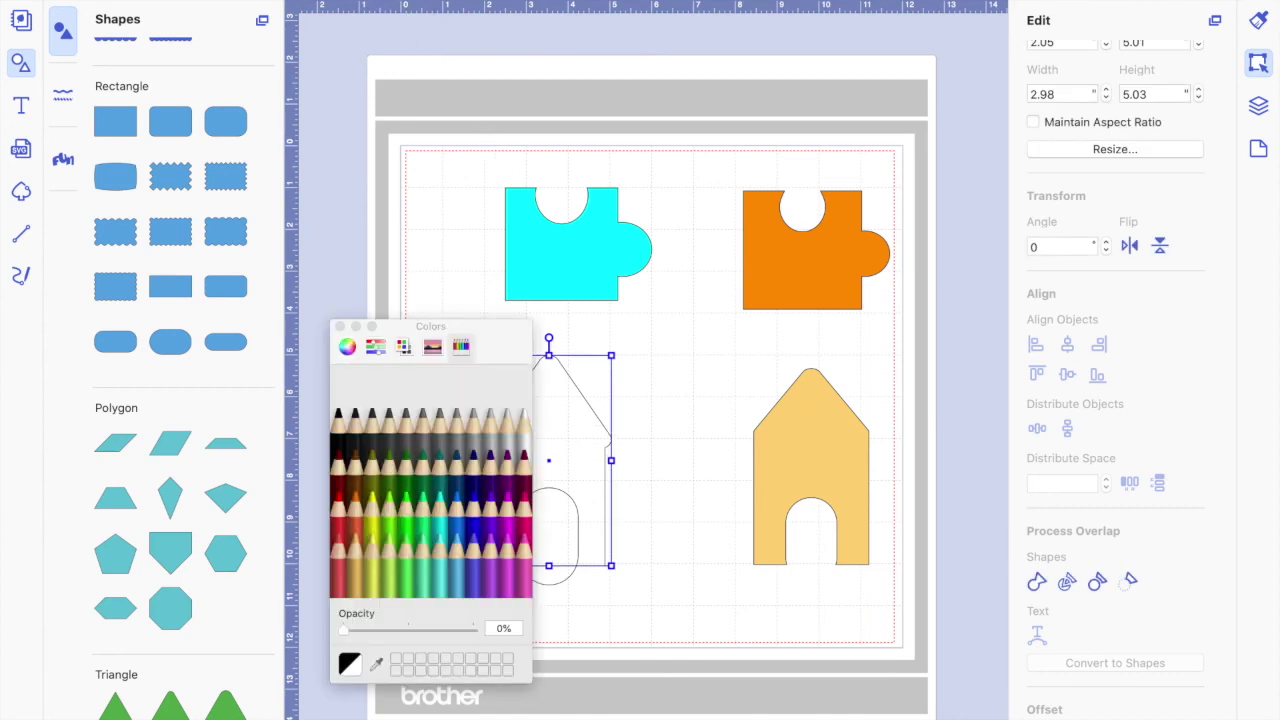
pyautogui.click(380, 518)
pyautogui.click(655, 517)
pyautogui.click(566, 582)
pyautogui.click(517, 560)
pyautogui.click(689, 480)
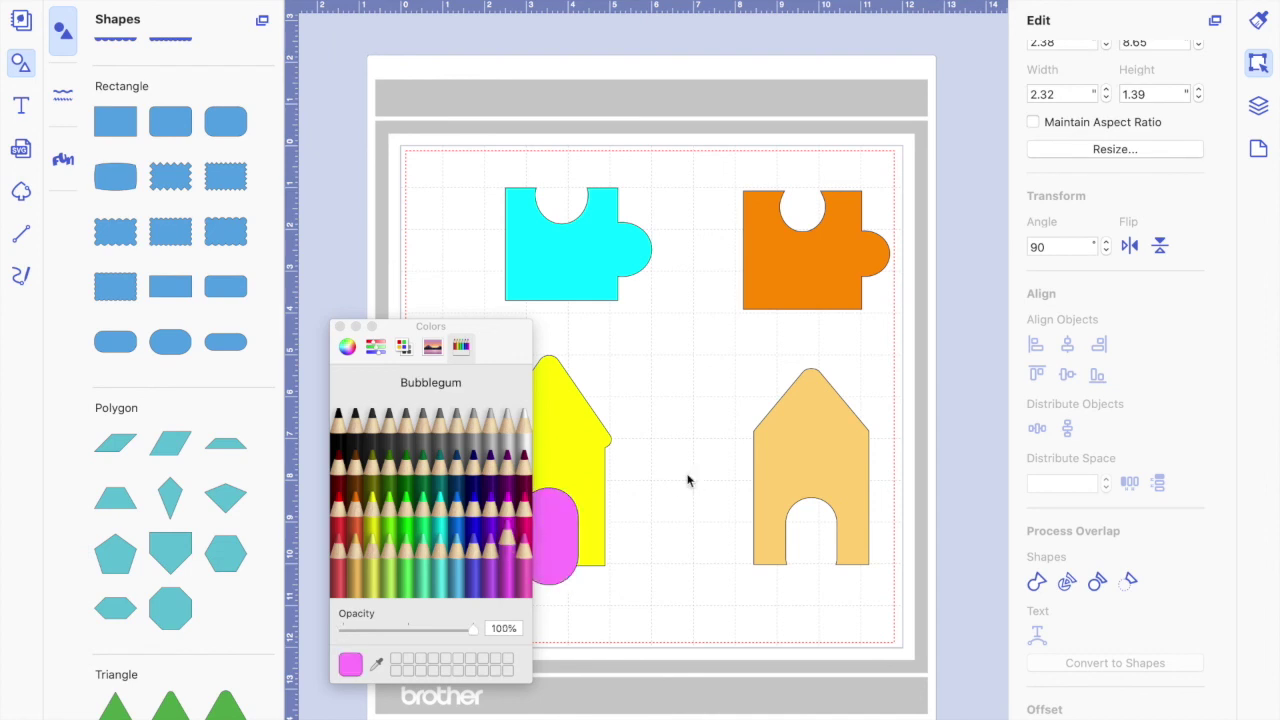
pyautogui.click(339, 328)
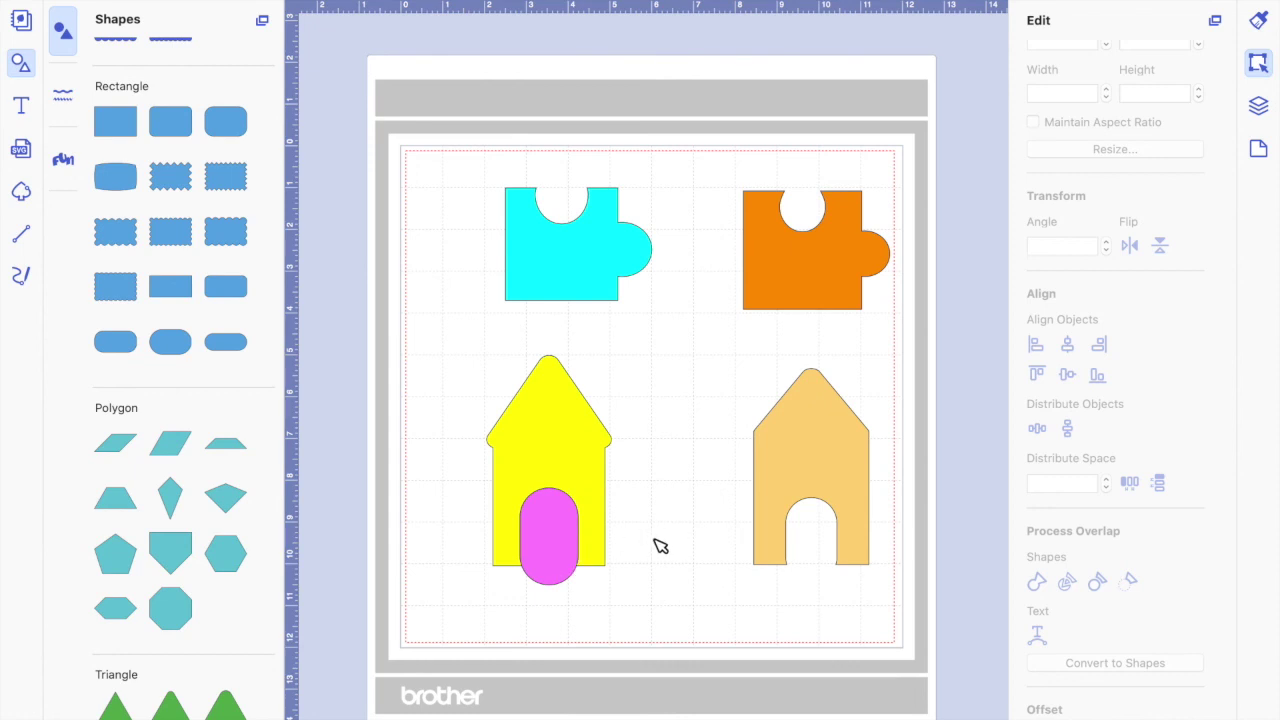
# Subtract the pink door from the yellow house to leave an arched doorway
pyautogui.moveTo(654, 539); pyautogui.dragTo(477, 430)
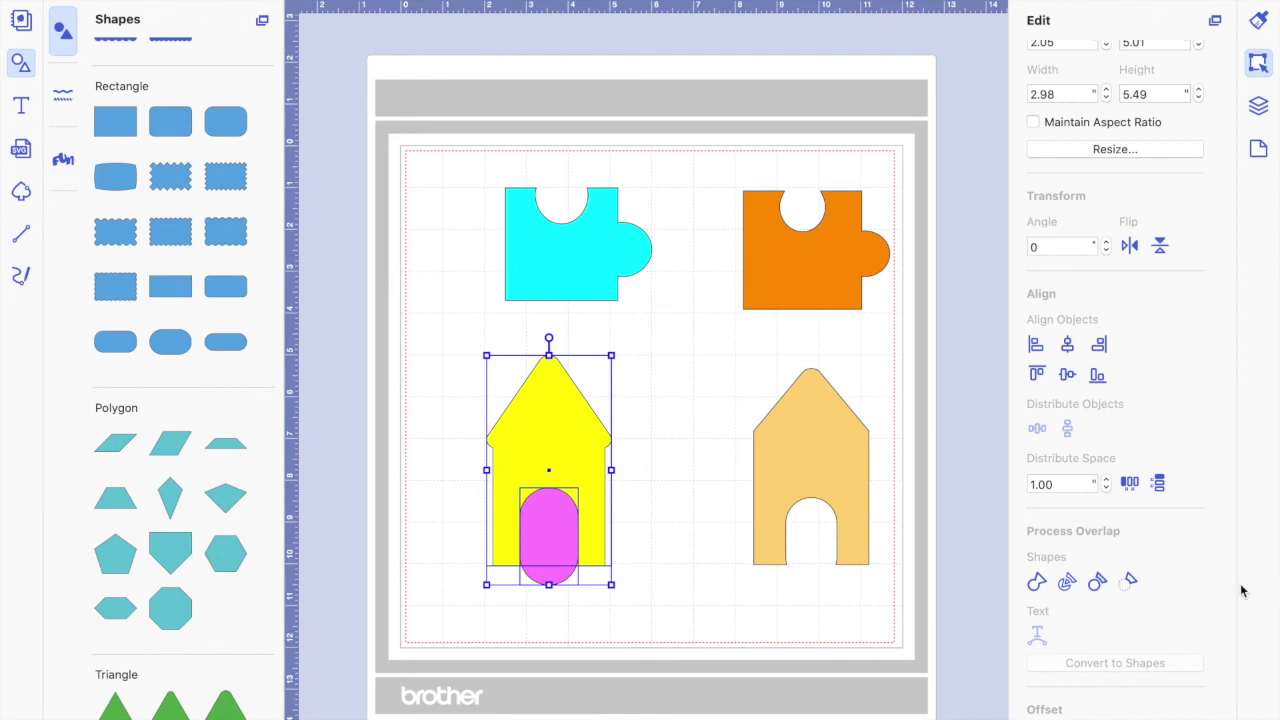
pyautogui.click(1130, 582)
pyautogui.click(705, 434)
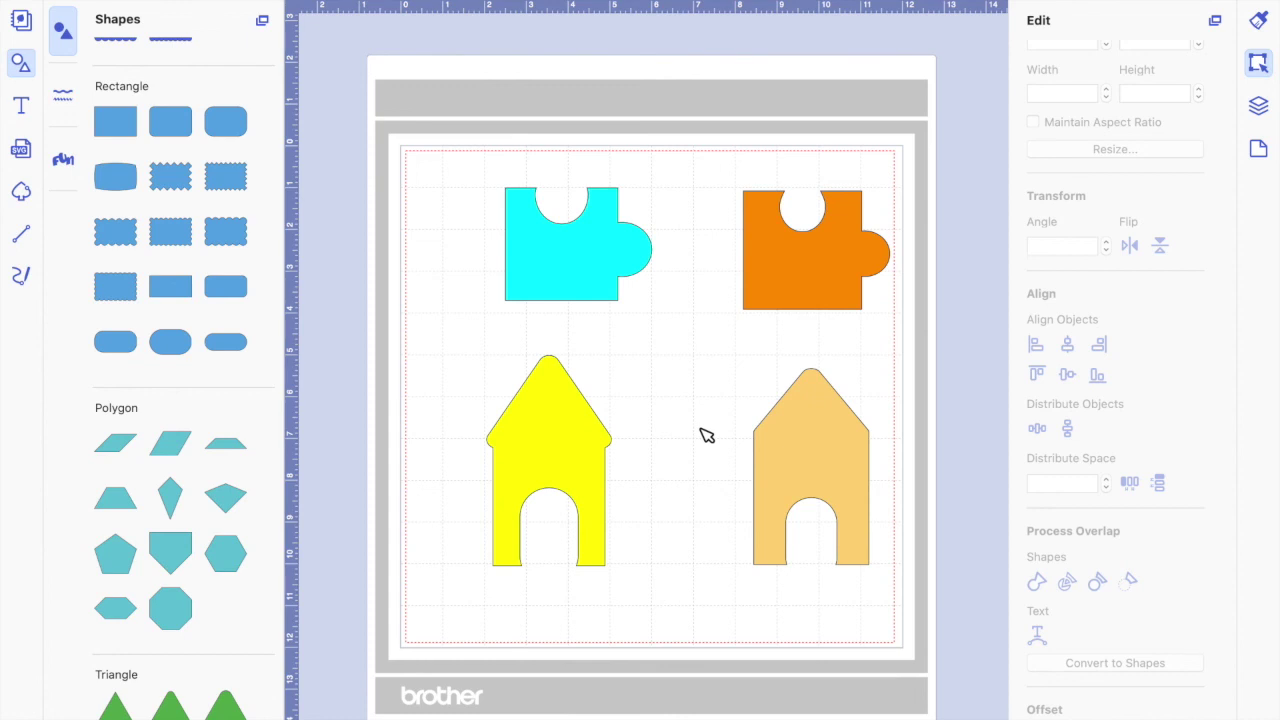
pyautogui.click(846, 468)
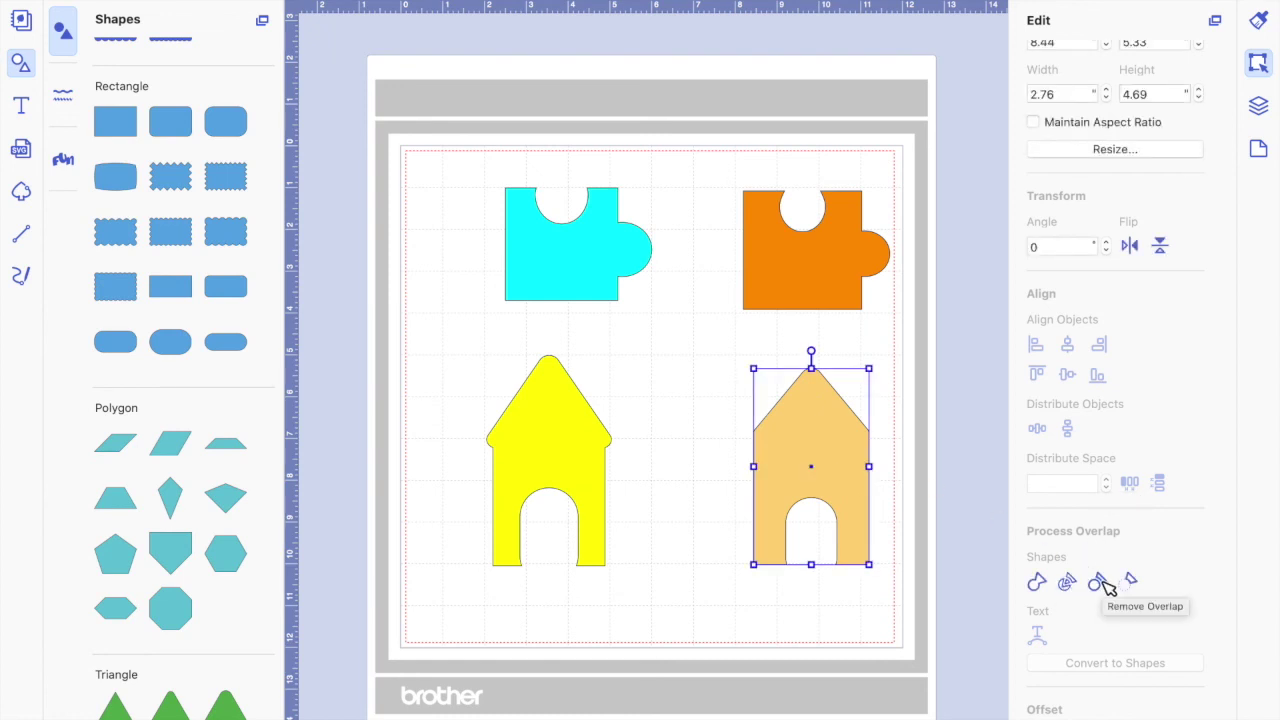
pyautogui.click(712, 572)
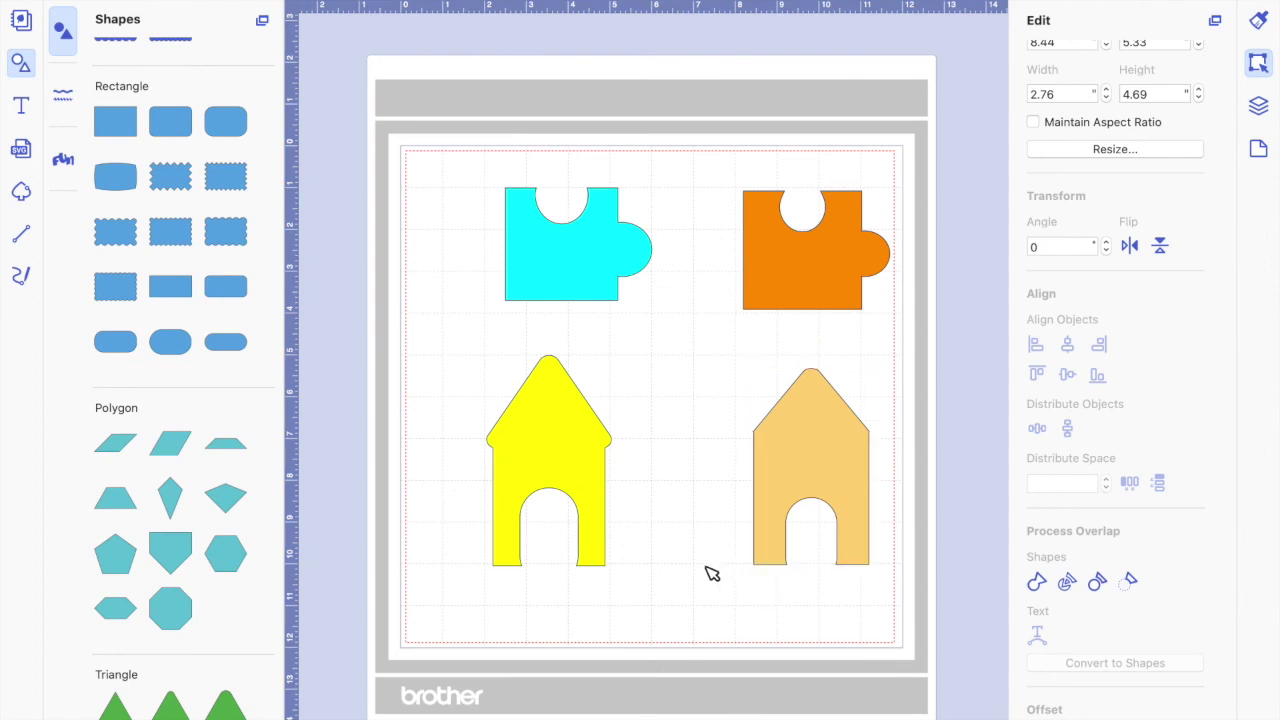